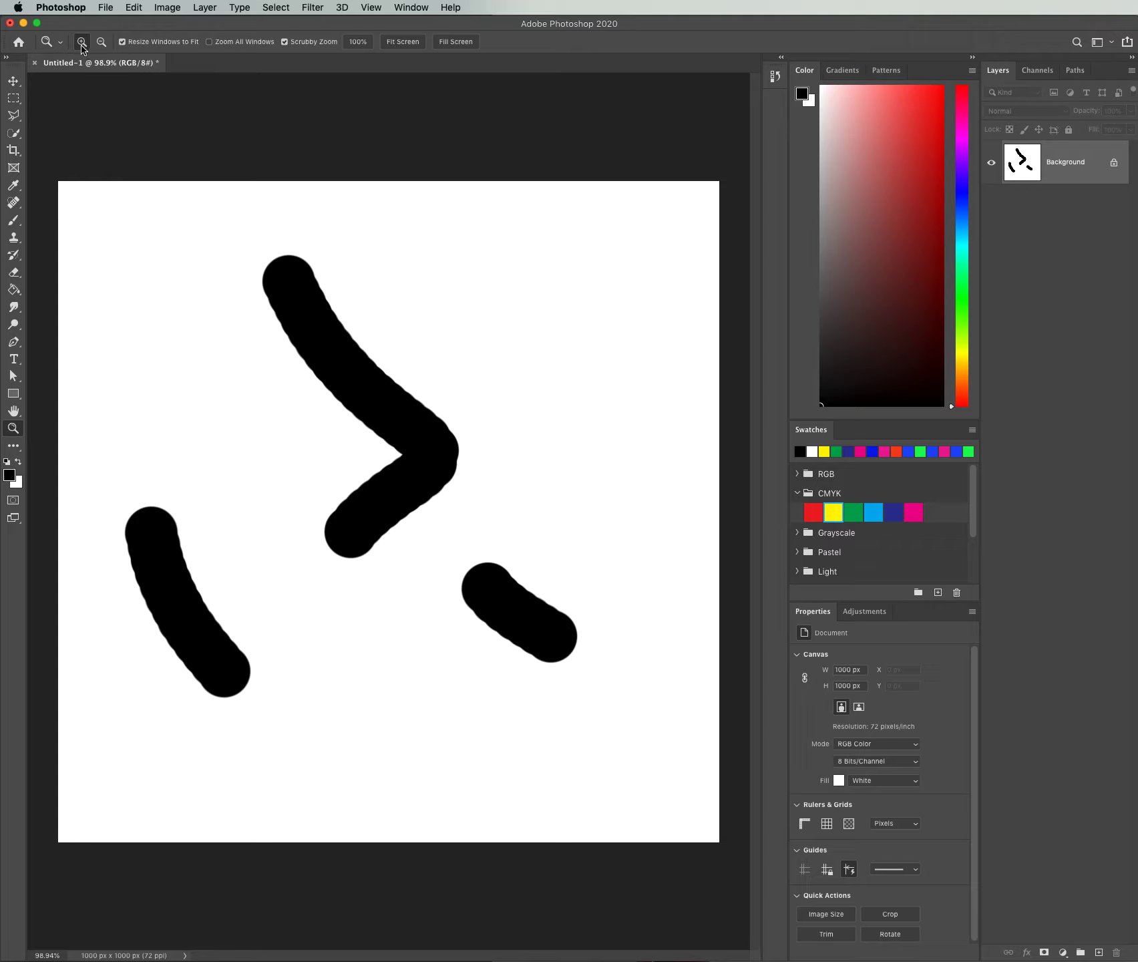
Step: Zoom in on the bend of the large central stroke to 400%, and zoom back out to 33.33%
left_click(401, 472)
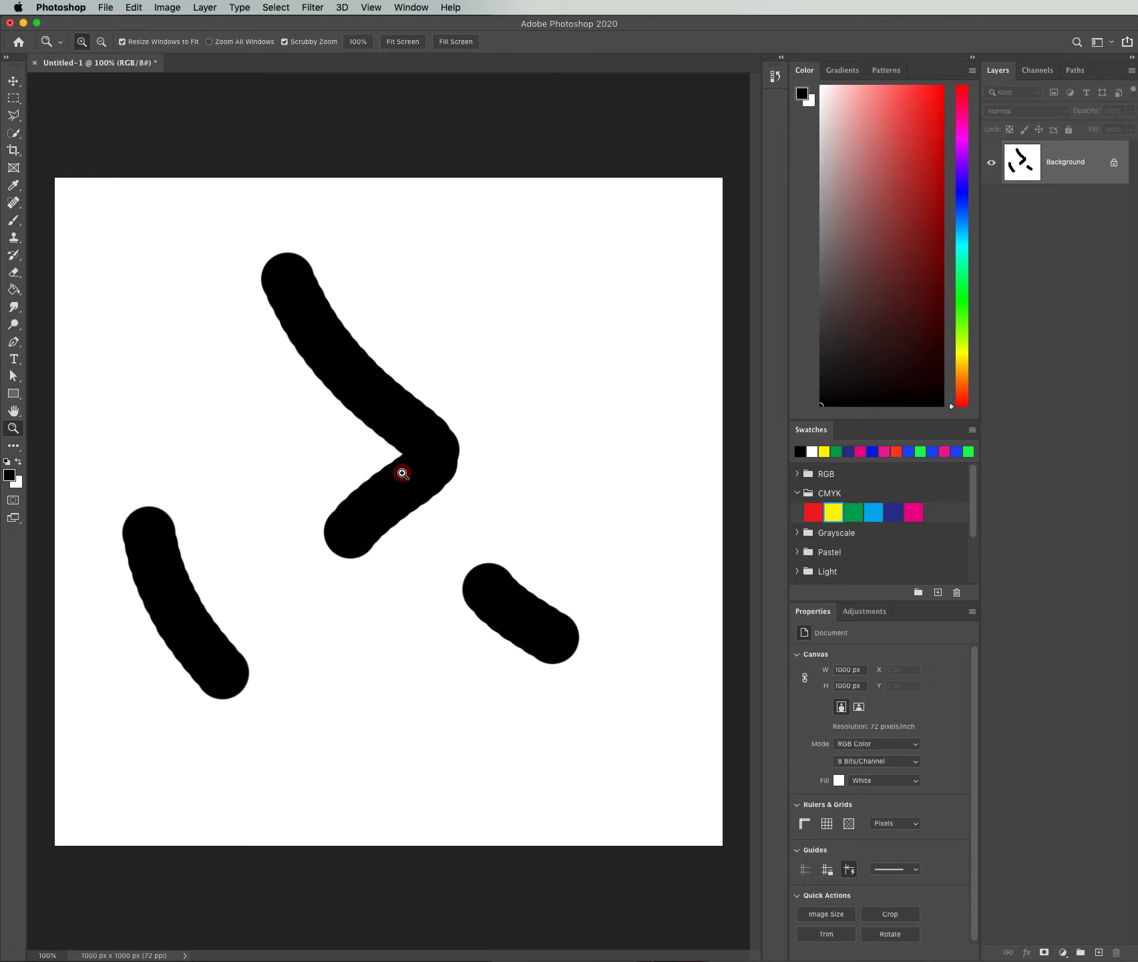
left_click_drag(402, 473, 402, 473)
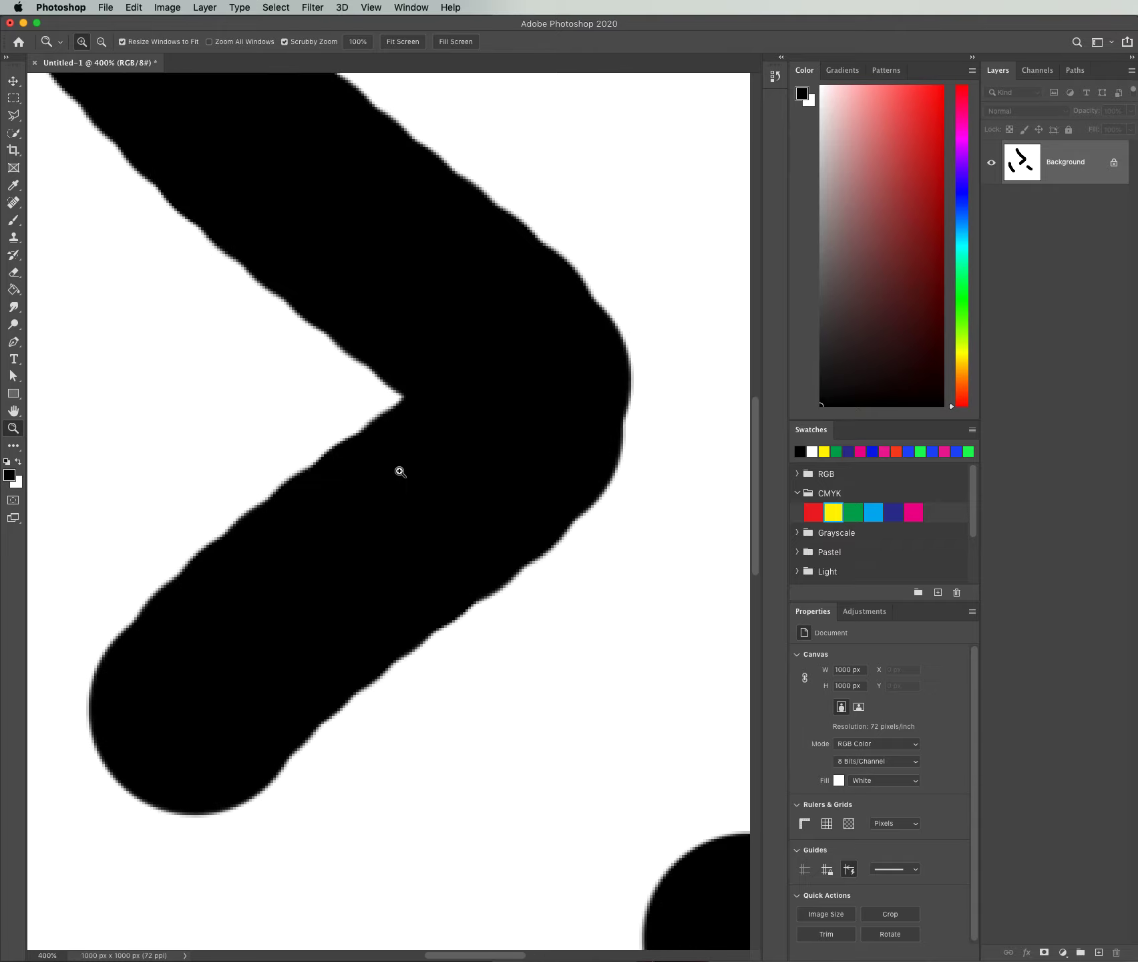
left_click(101, 43)
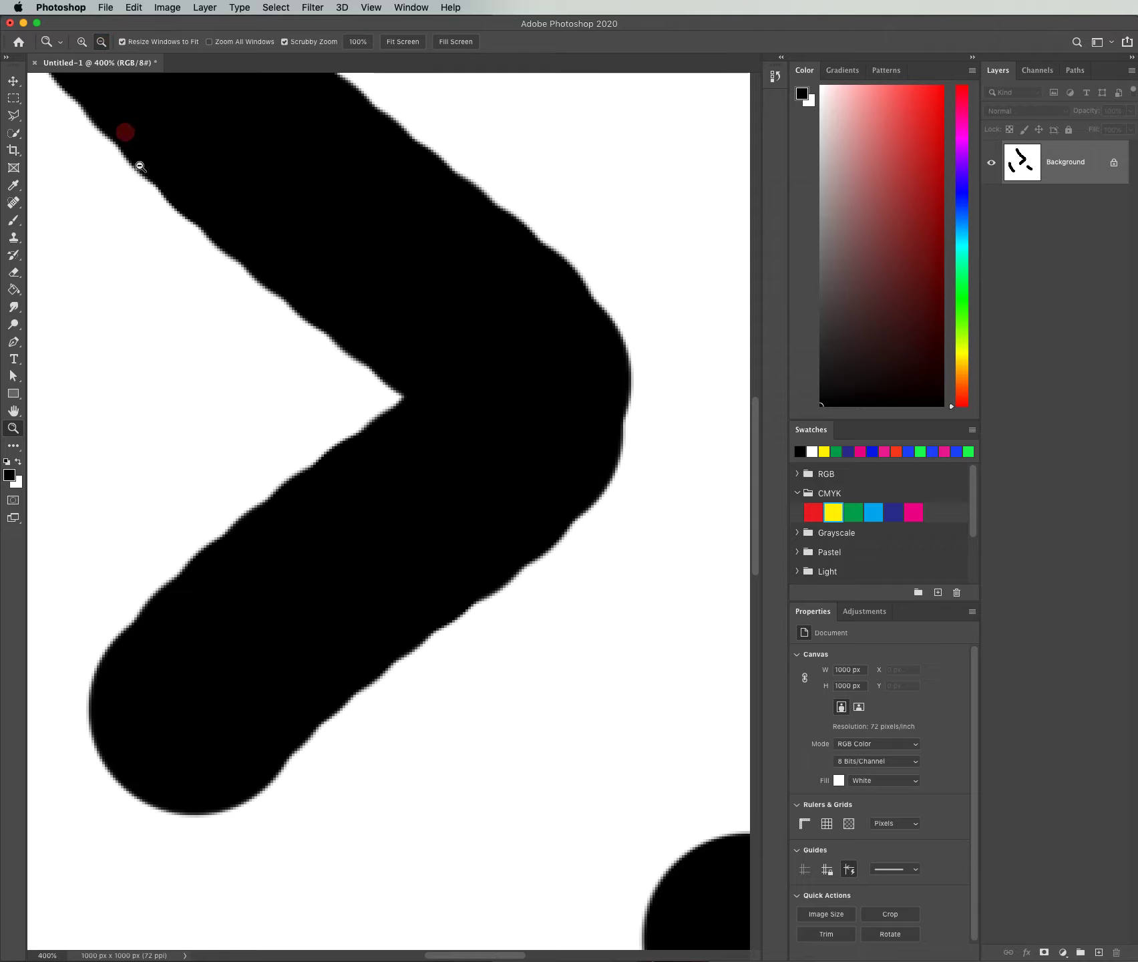
left_click(325, 422)
left_click(326, 422)
left_click(326, 423)
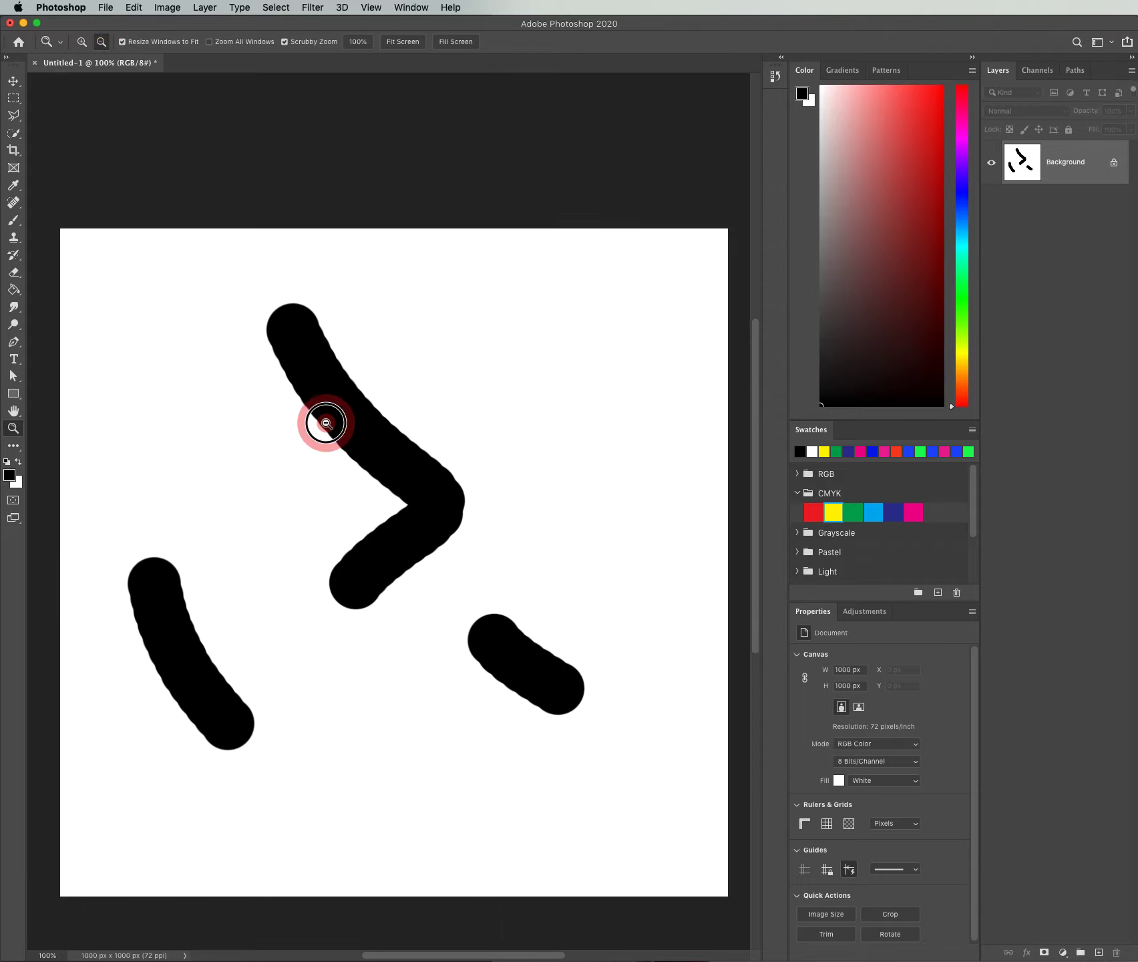
left_click(326, 423)
left_click(326, 423)
left_click(325, 422)
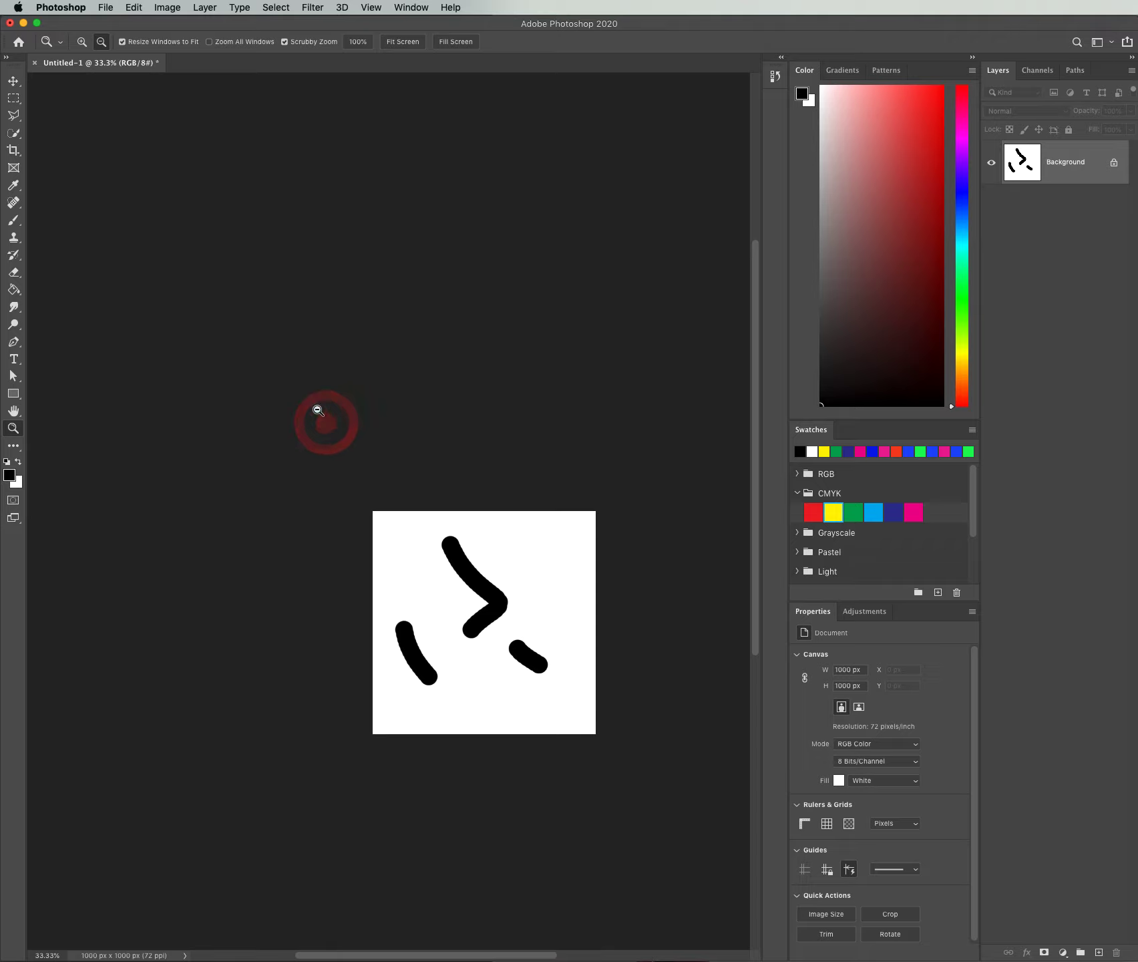
Step: Zoom back in to 100% and scale the canvas view smoothly out and in with Scrubby Zoom
left_click(81, 41)
left_click(531, 630)
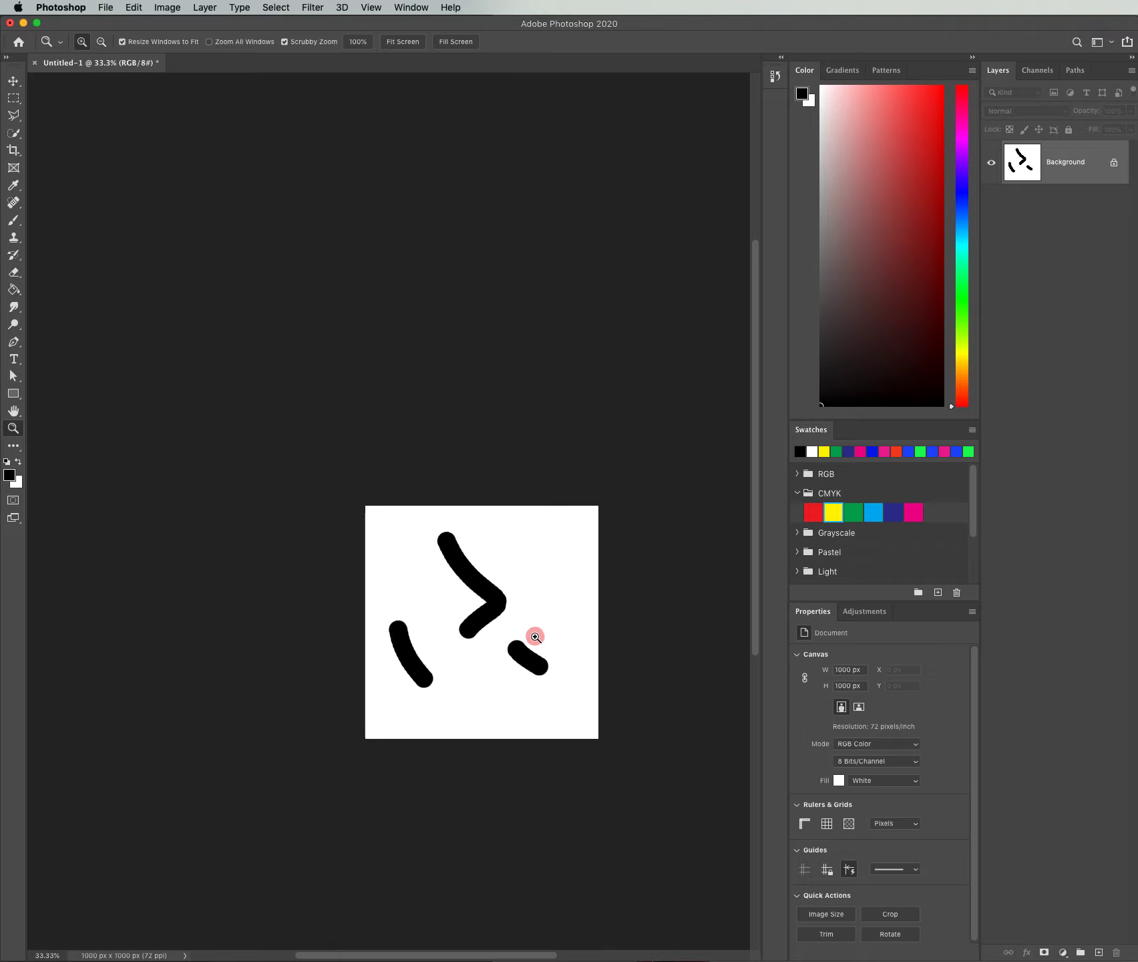
left_click(379, 528)
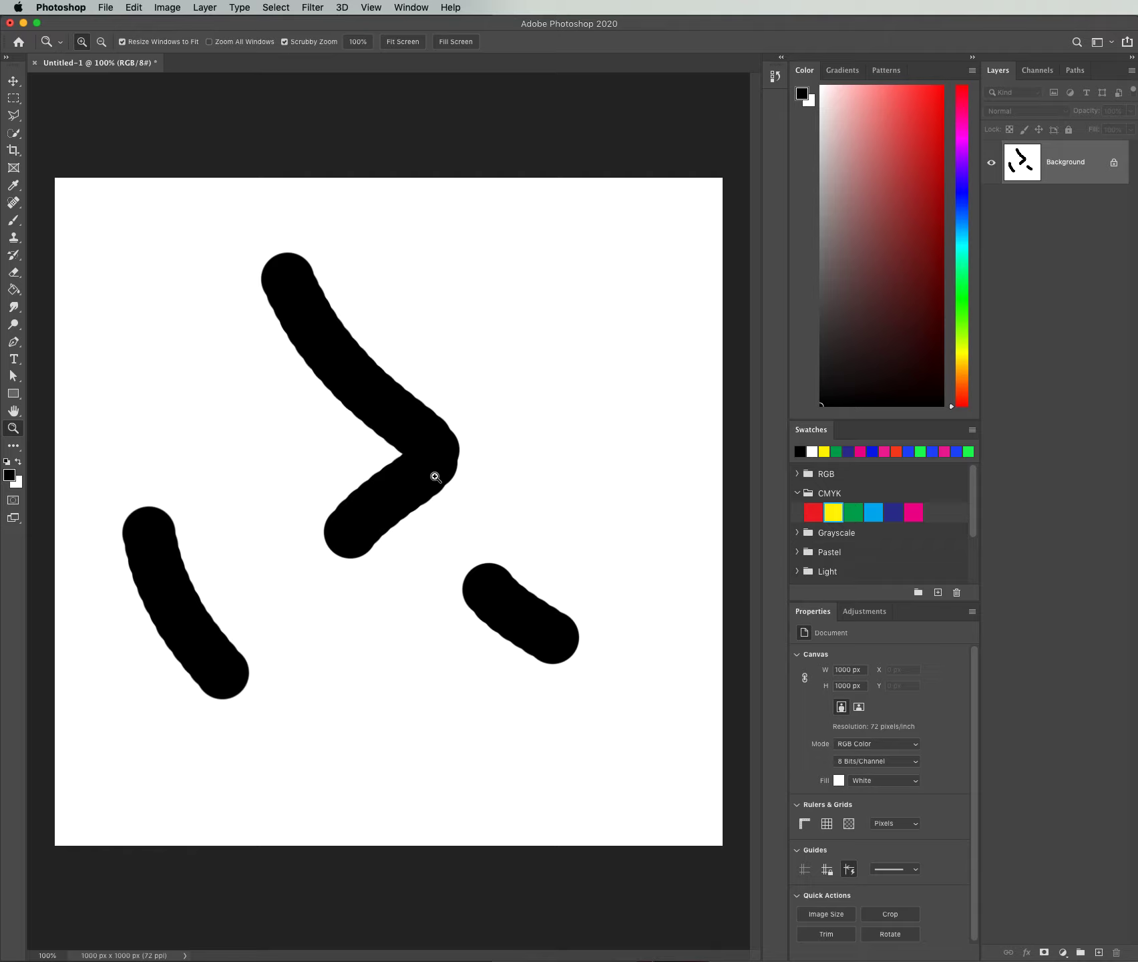
mouse_move(436, 469)
left_mouse_down()
mouse_move(486, 475)
mouse_move(445, 472)
mouse_move(436, 356)
mouse_move(399, 345)
mouse_move(369, 356)
mouse_move(265, 350)
mouse_move(280, 374)
left_mouse_up()
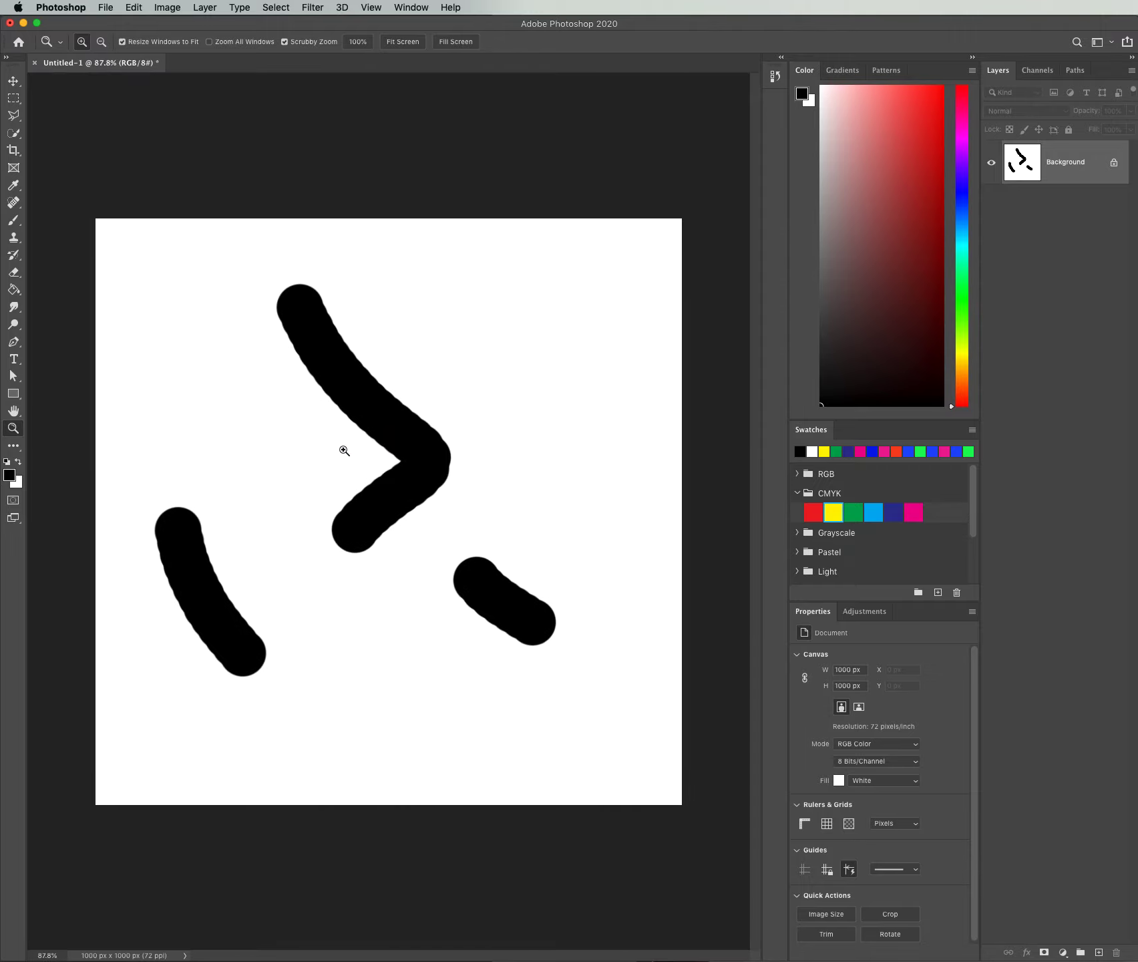
mouse_move(374, 454)
left_mouse_down()
mouse_move(400, 455)
mouse_move(424, 477)
mouse_move(386, 478)
left_mouse_up()
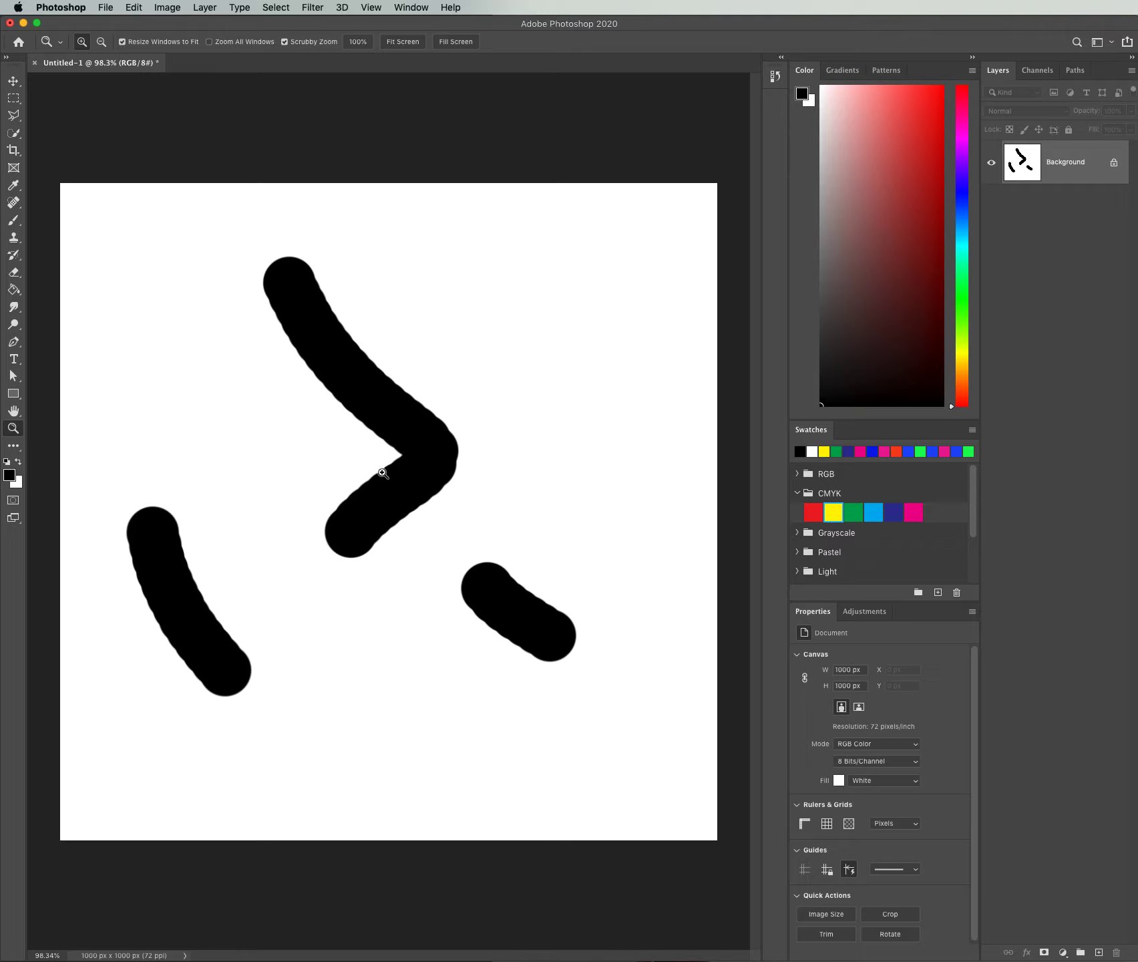
Step: Turn off Scrubby Zoom and magnify the short lower-right stroke by framing it with the Zoom tool
left_click(284, 42)
left_click(444, 566)
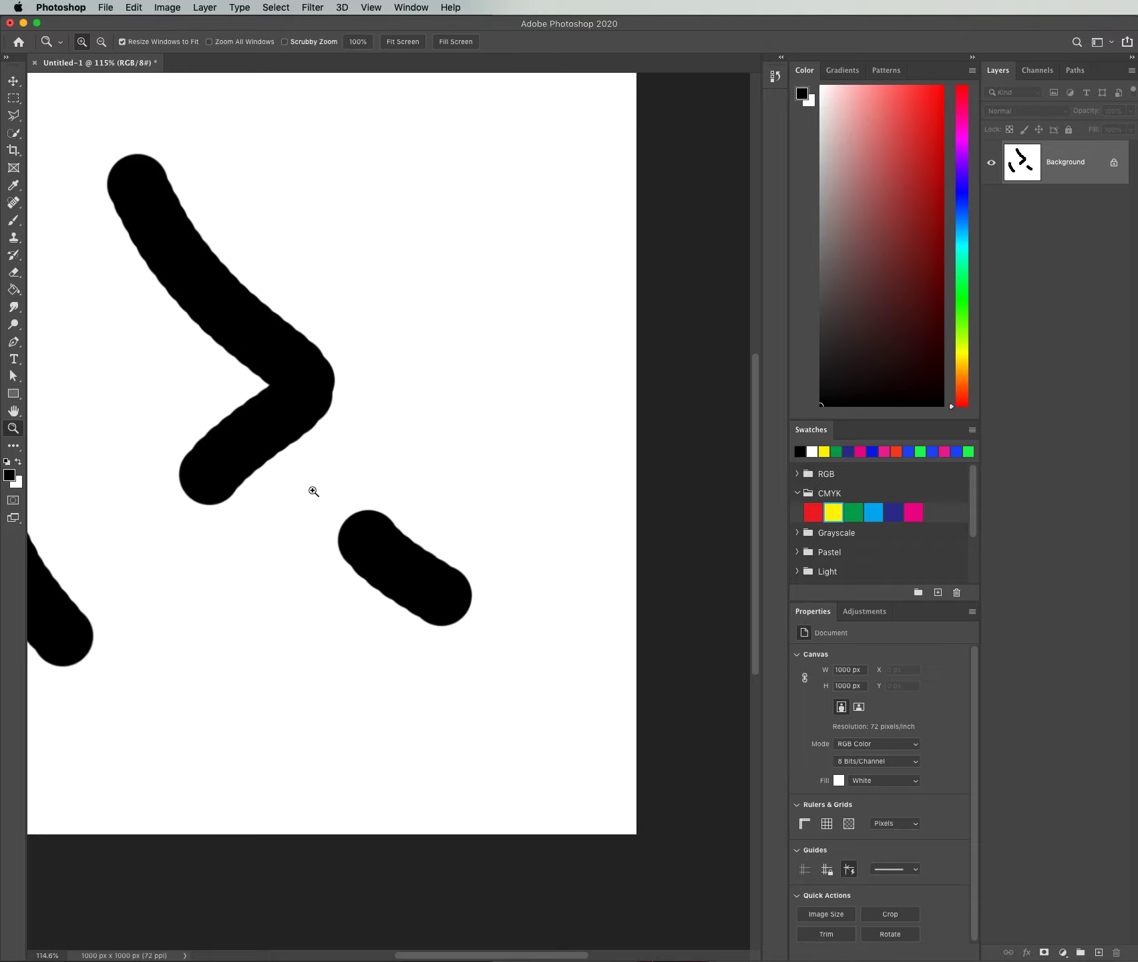
mouse_move(316, 490)
left_mouse_down()
mouse_move(480, 615)
mouse_move(497, 647)
left_mouse_up()
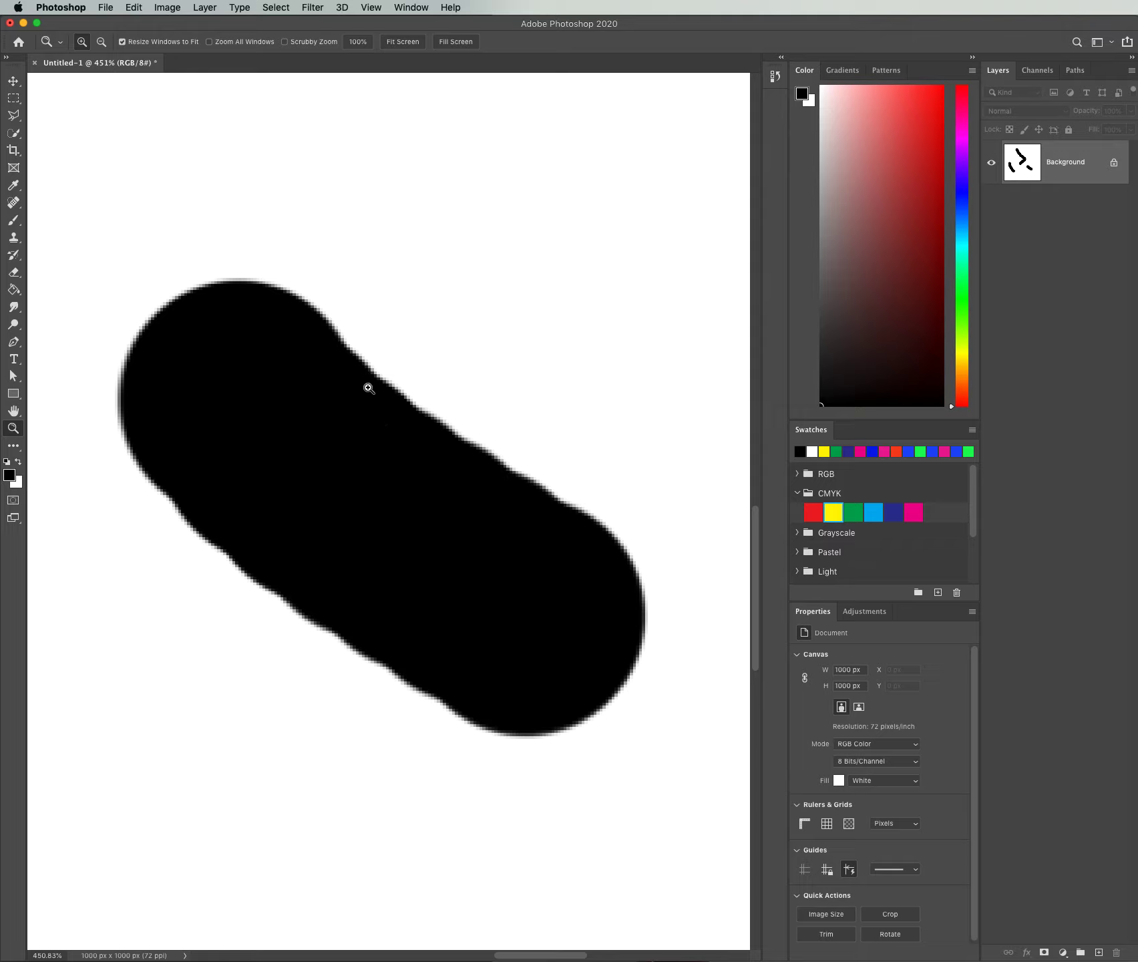
Step: Zoom out from the short stroke in preset increments to 100%
left_click(368, 8)
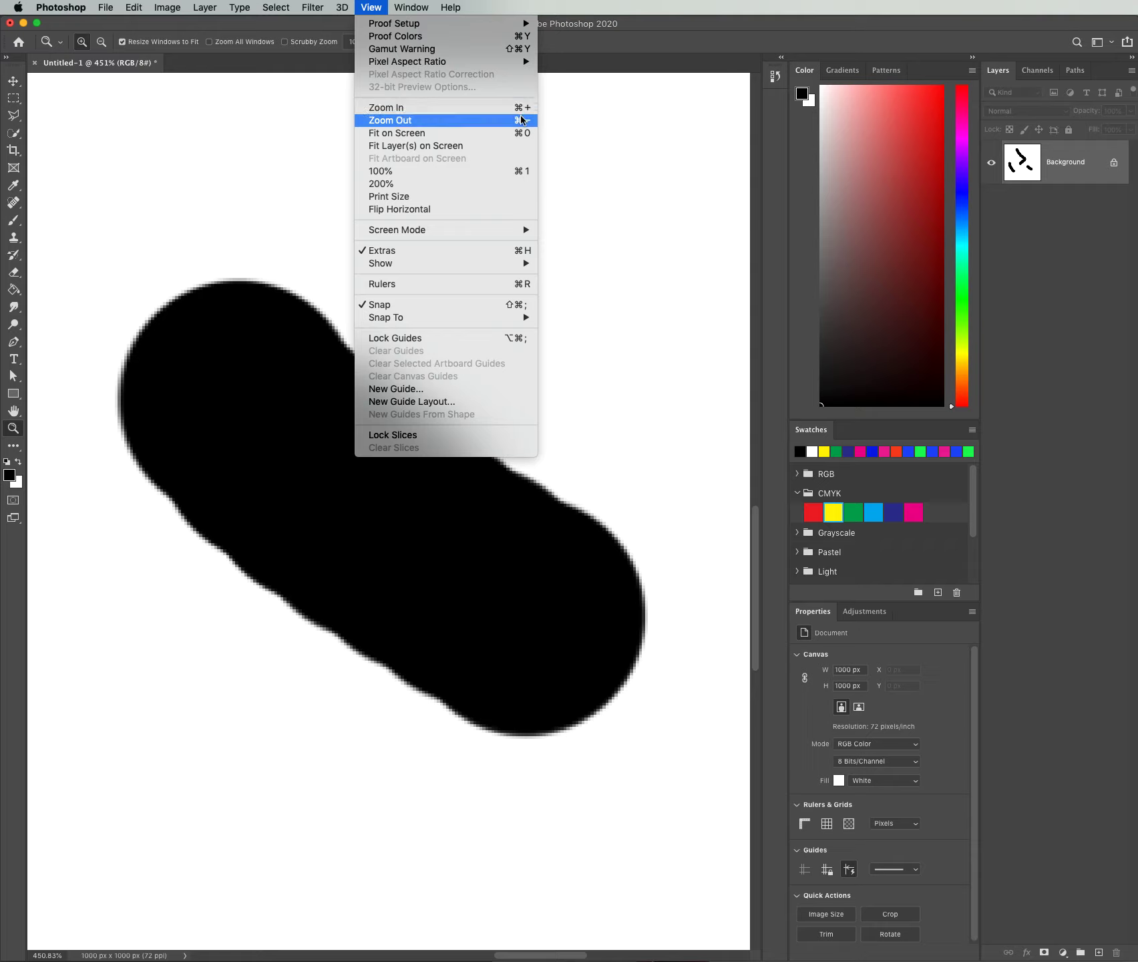
left_click(522, 120)
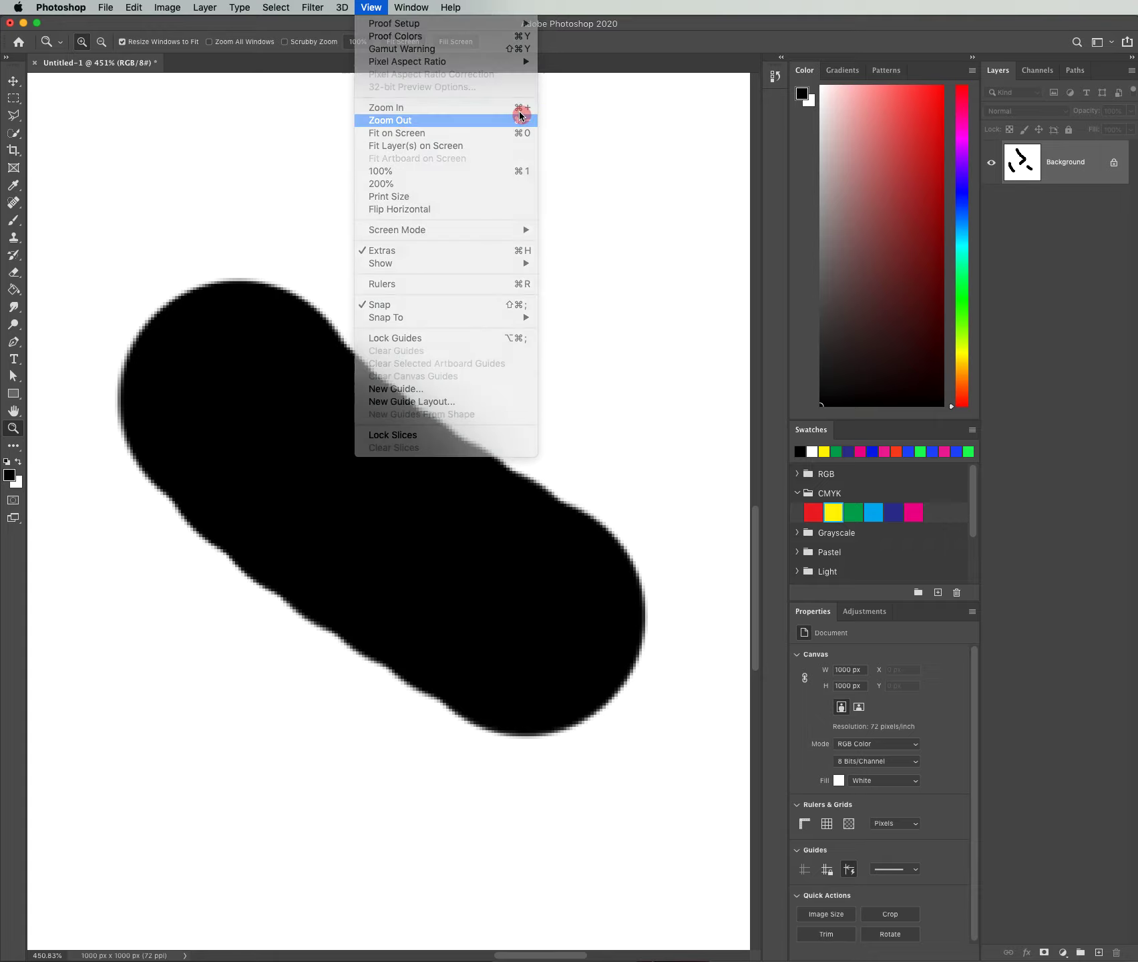
key("super+minus")
key("super+minus")
key("super+minus")
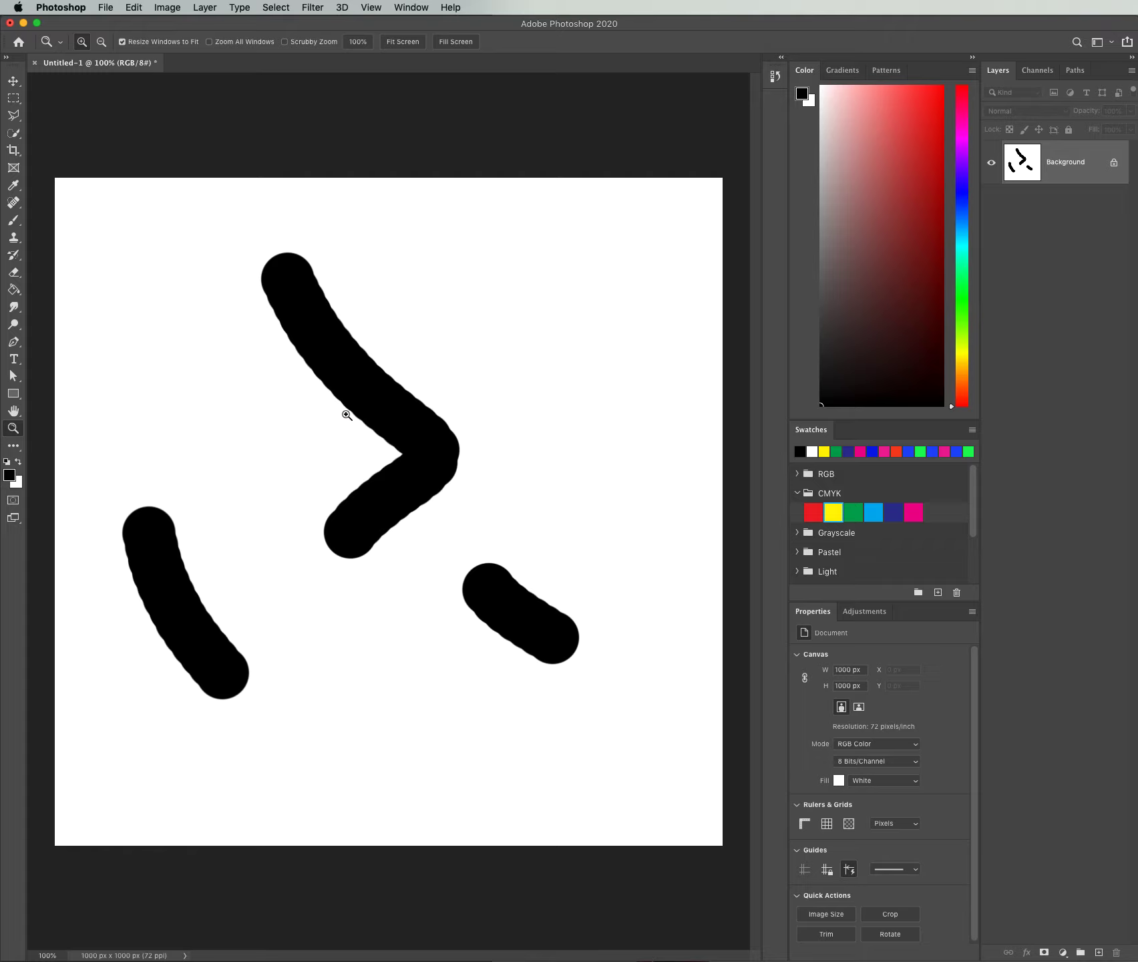
Step: Zoom in on the inner corner of the bent stroke to 400%, and zoom back out to 100%
left_click(369, 446)
left_click(368, 446)
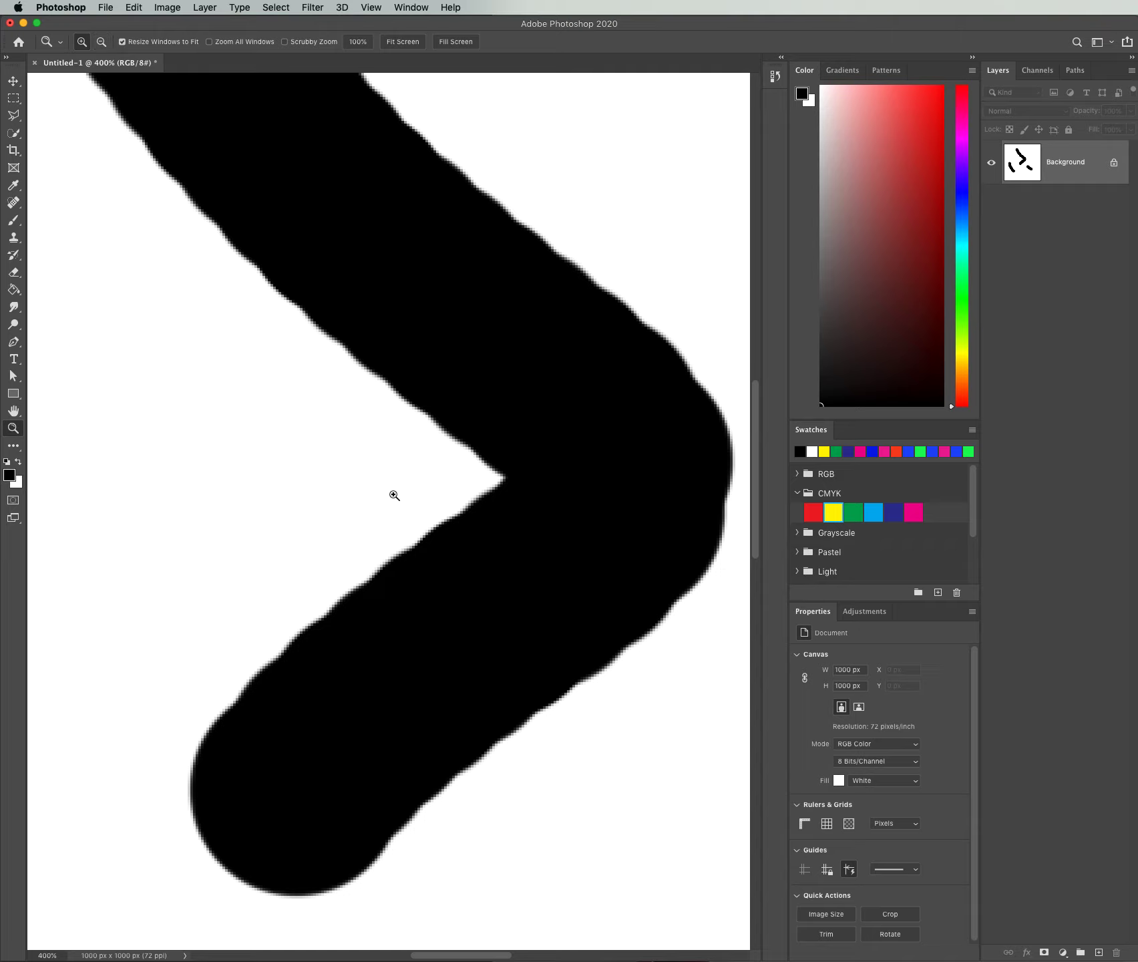
key("alt")
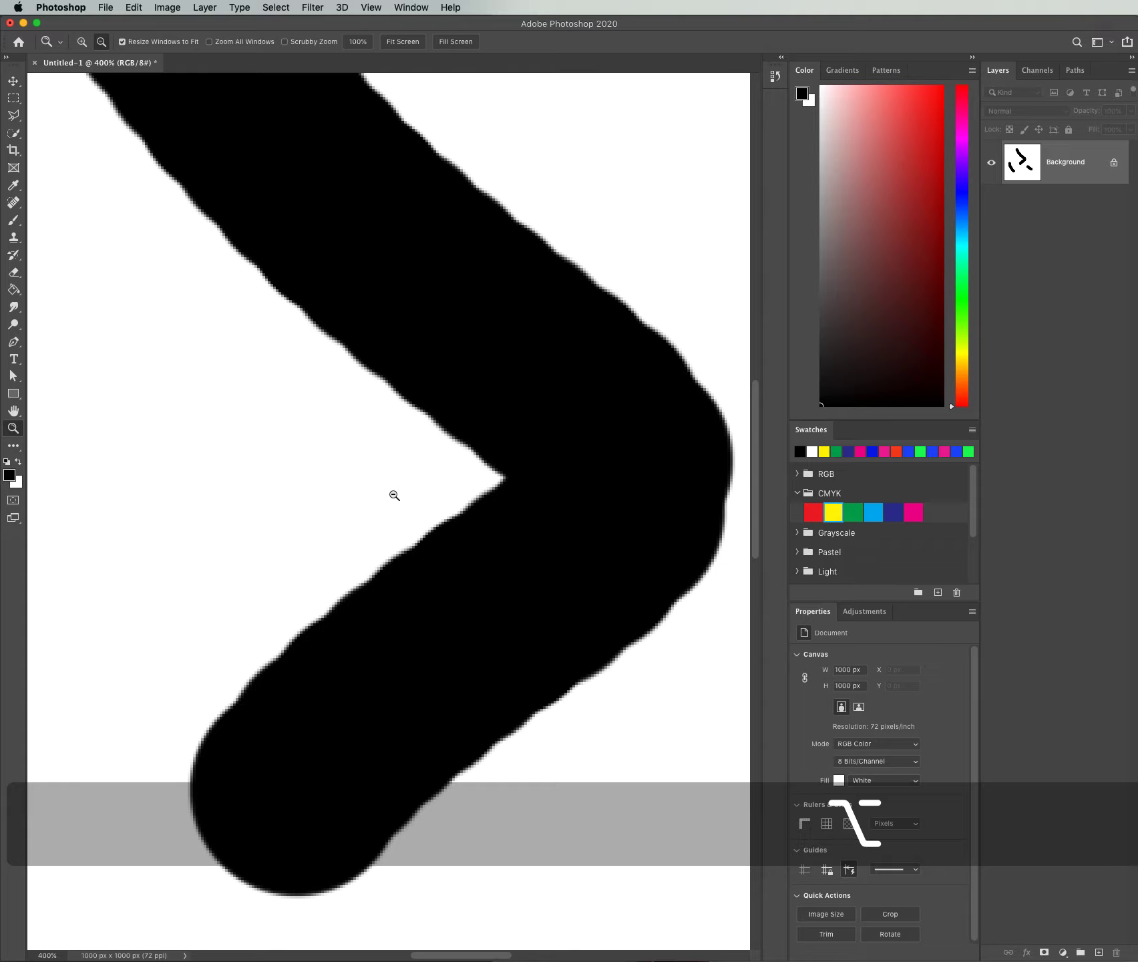
left_click(394, 494, "alt")
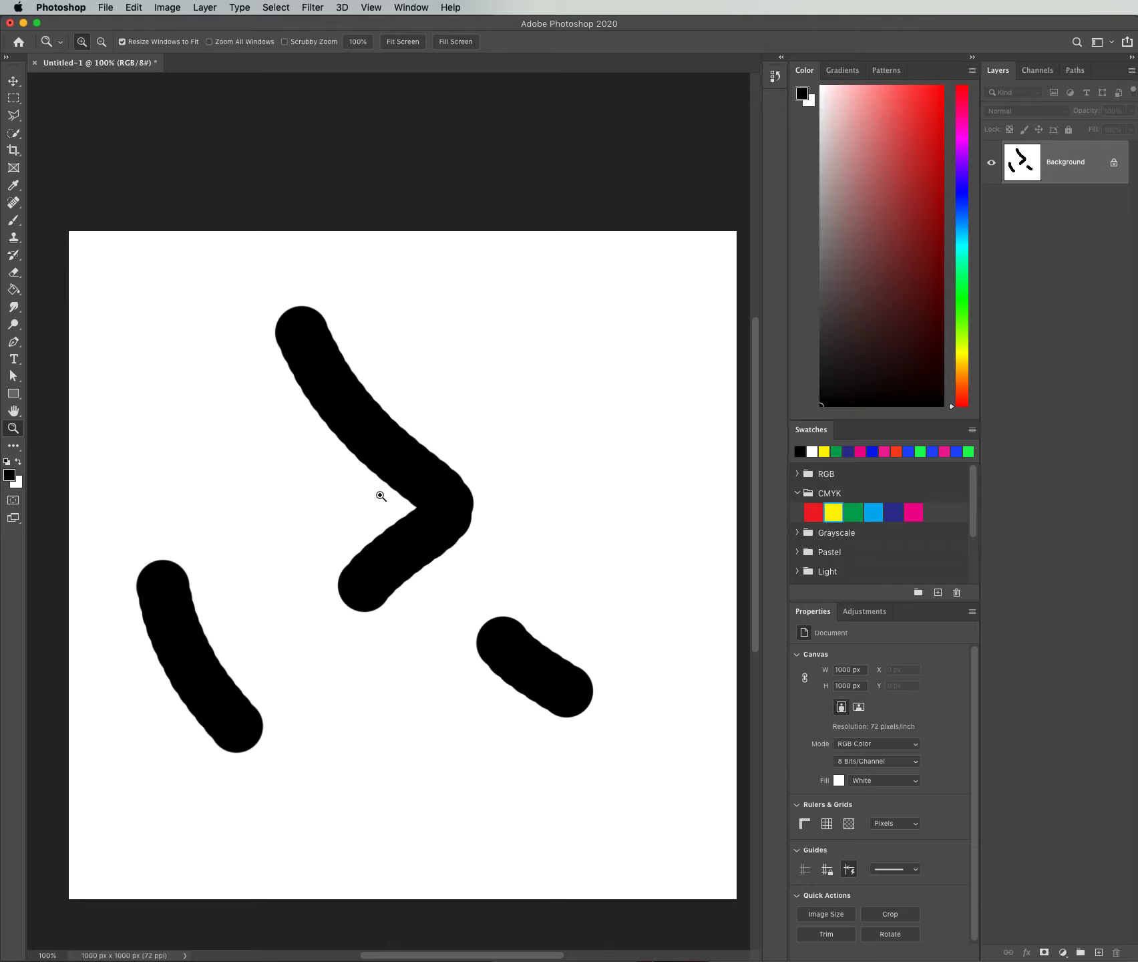
Step: Zoom smoothly into the area between the bent and short strokes to about 489%, and return to about 101%
key("alt")
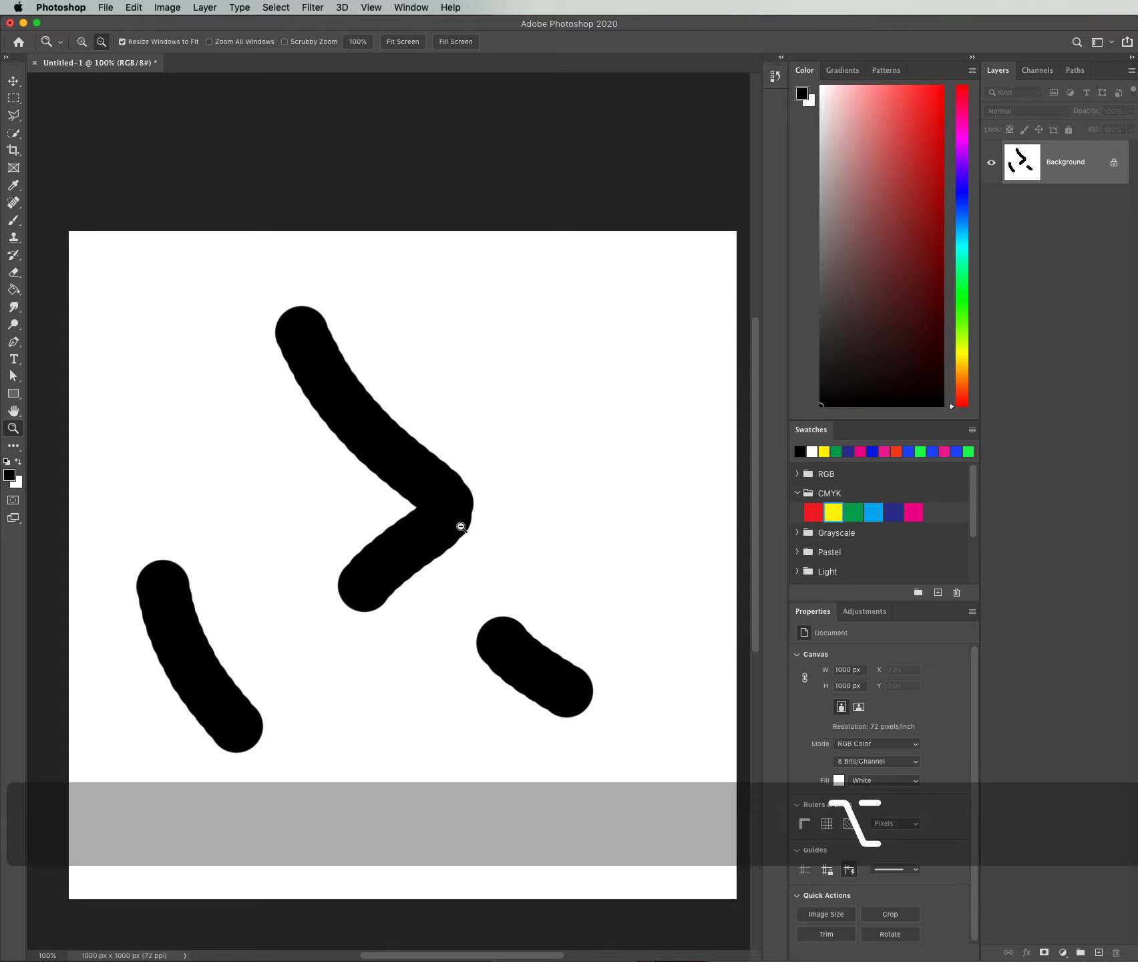
scroll(459, 525, "up", 2)
scroll(461, 527, "up", 5)
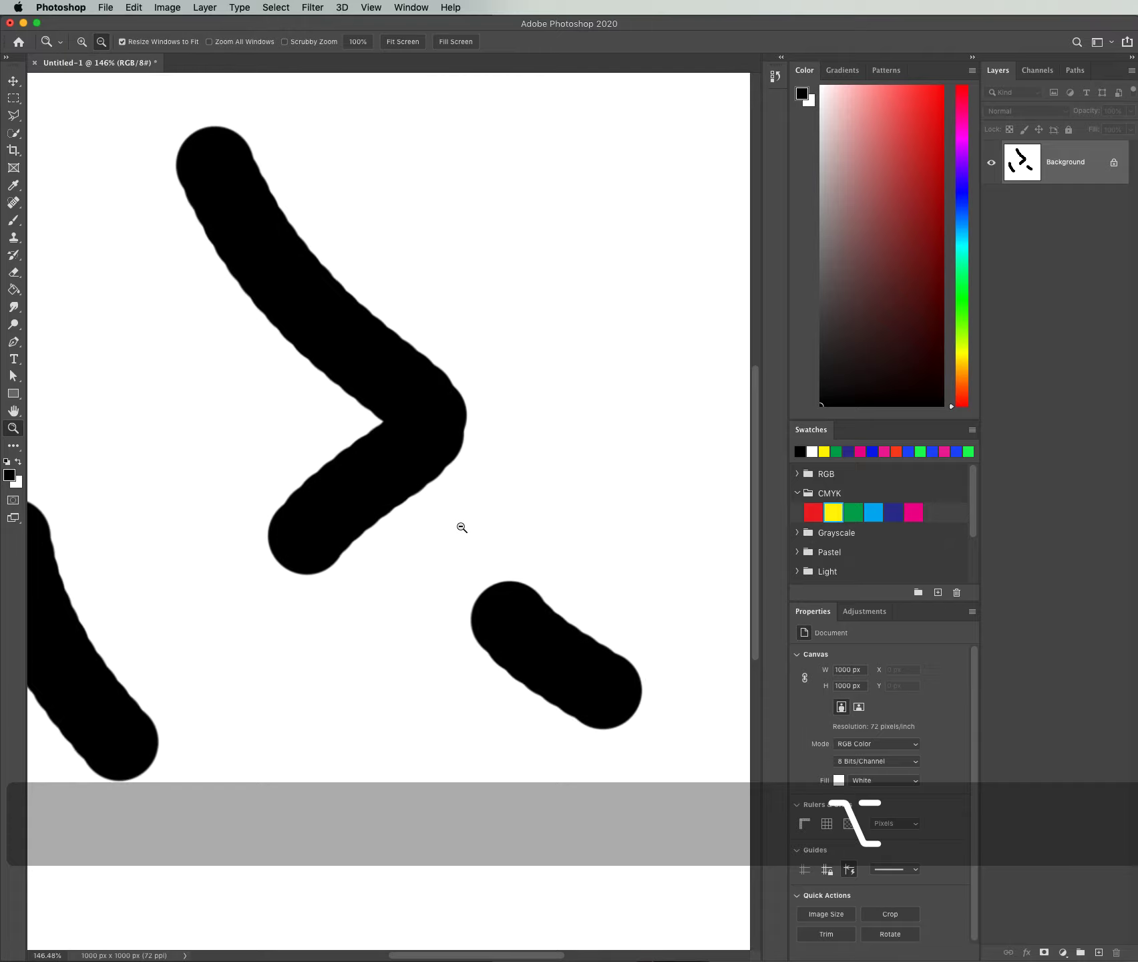
scroll(461, 527, "up", 6)
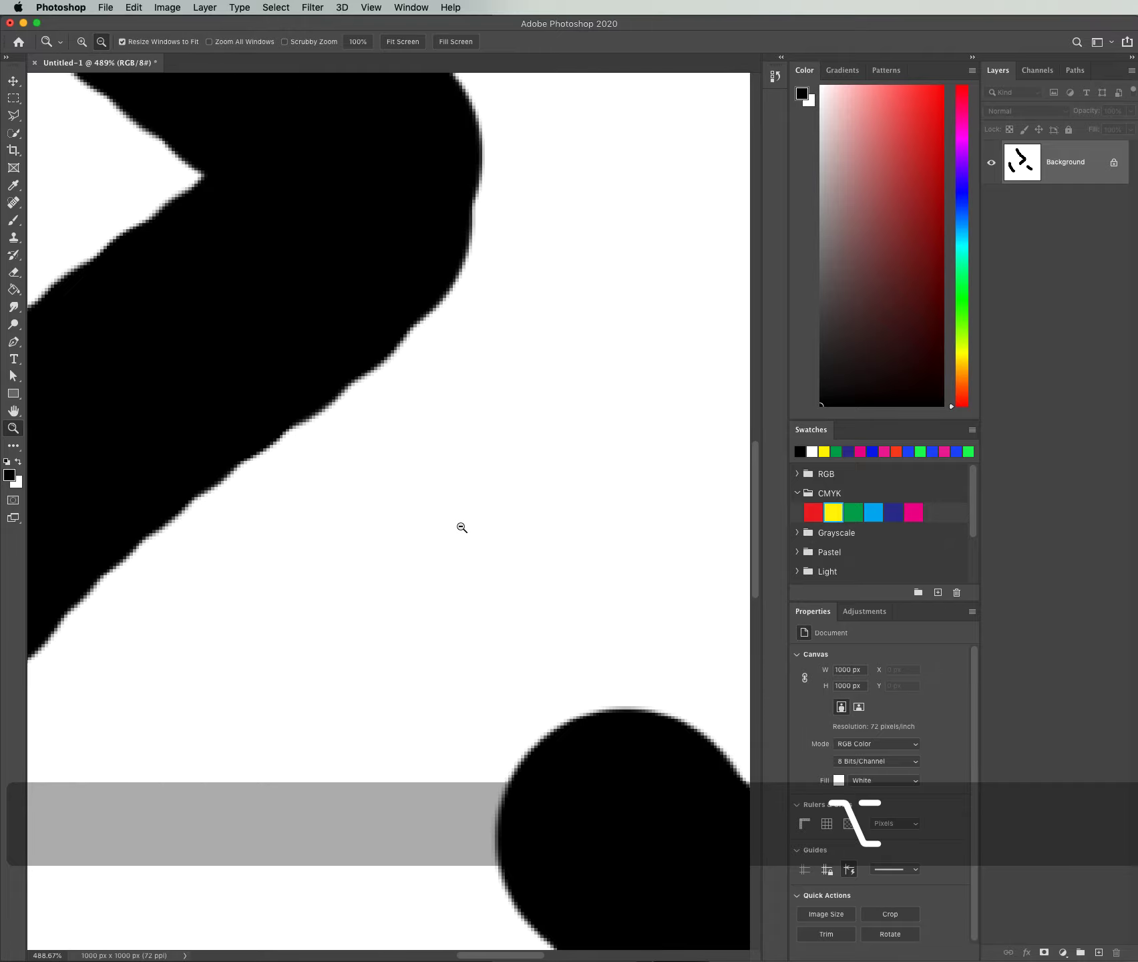
scroll(461, 527, "down", 10)
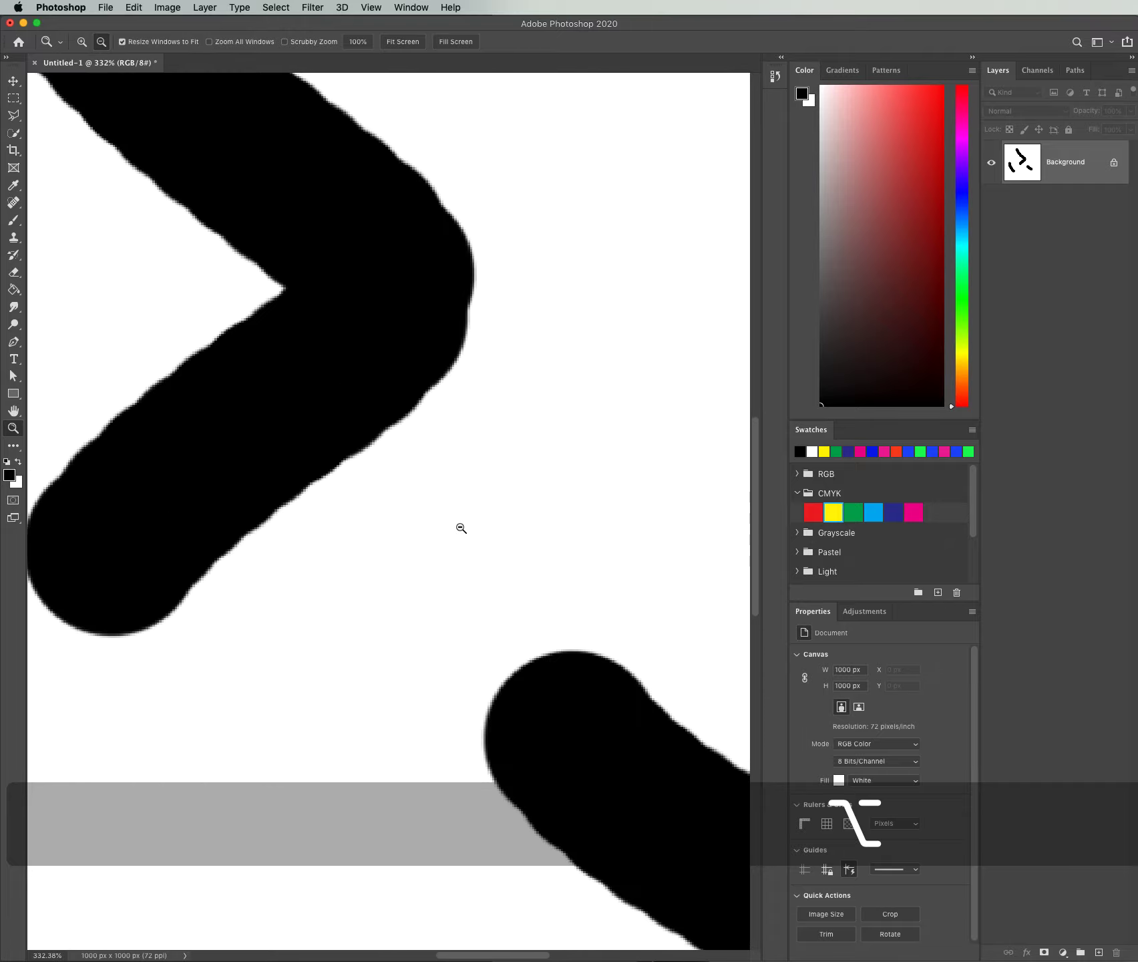
scroll(461, 527, "down", 1)
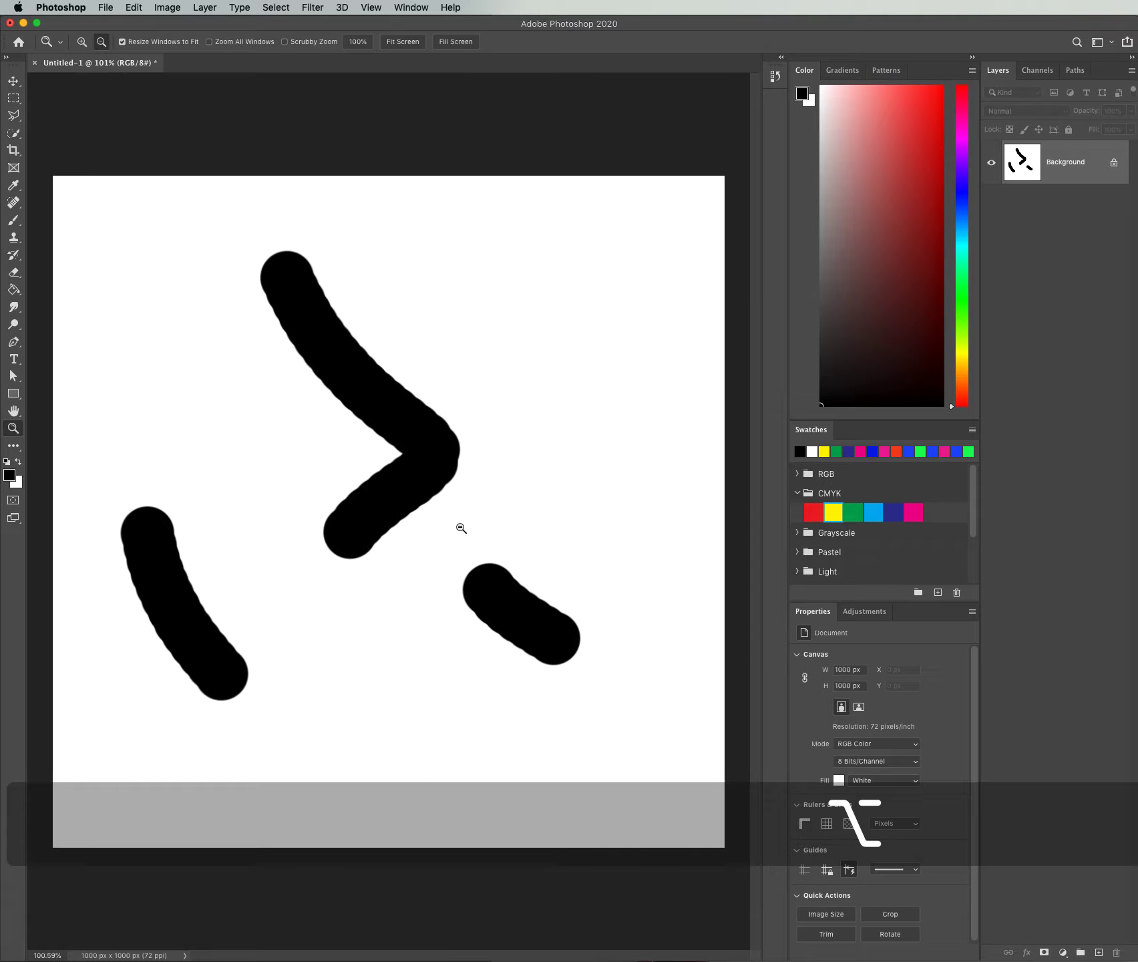
key("alt")
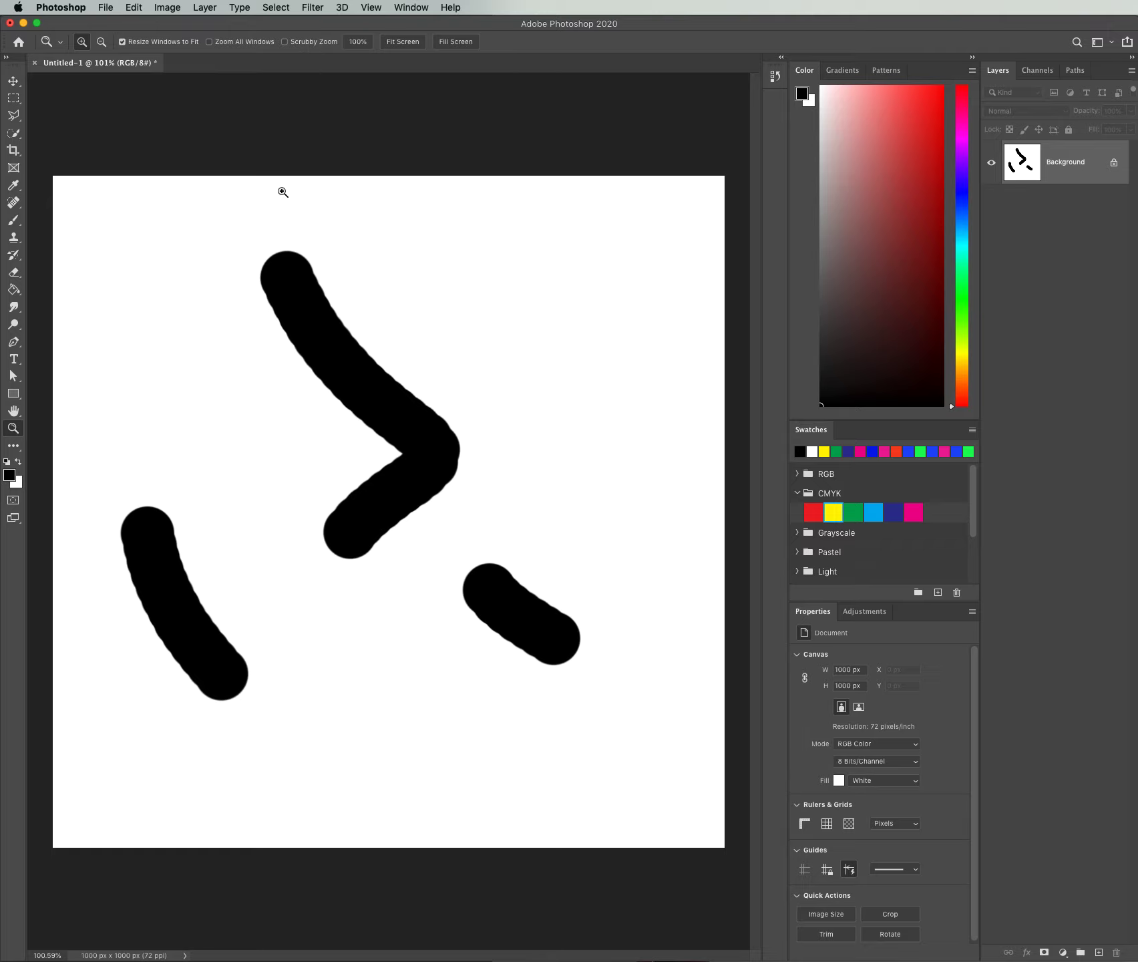
Step: Zoom the document in one preset increment to 200%, and back out to 100%
key("alt")
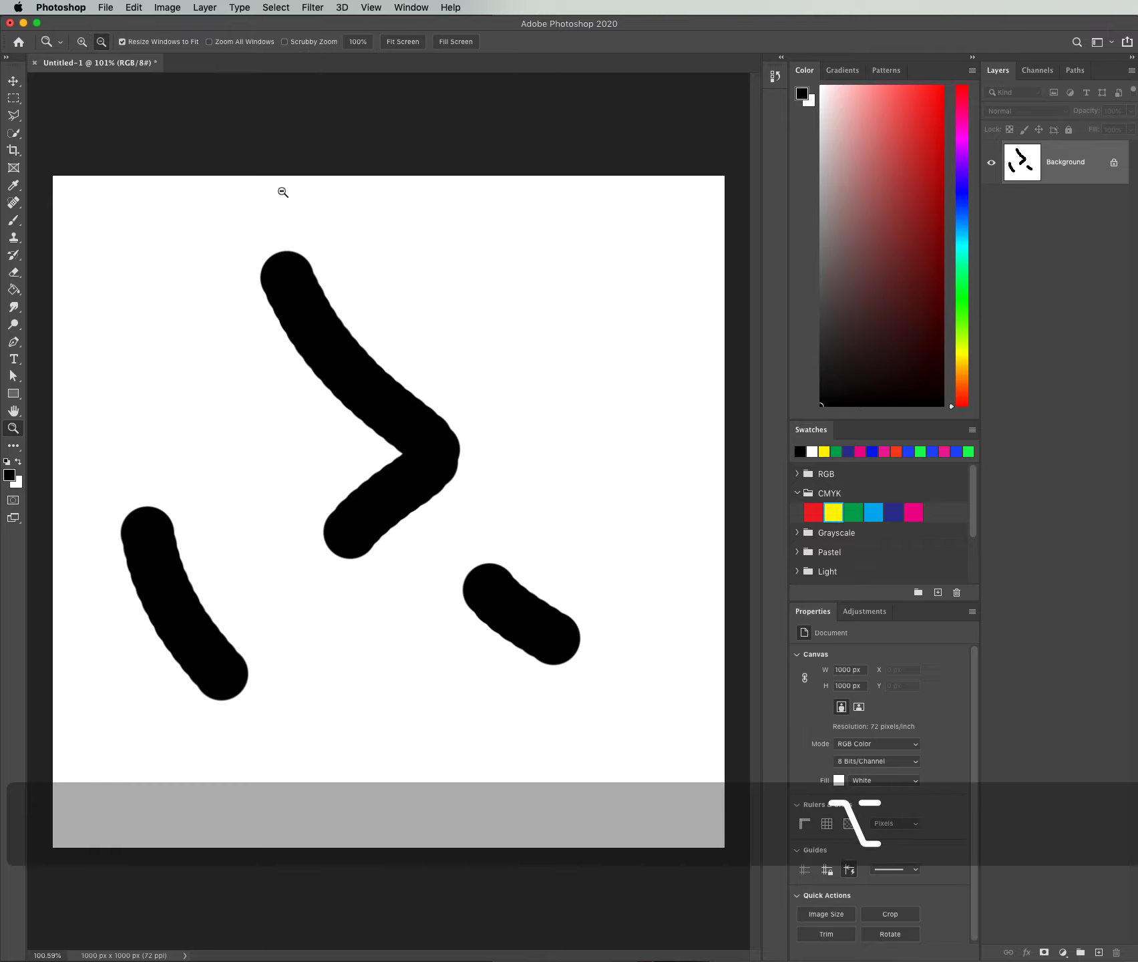
key("super+equal")
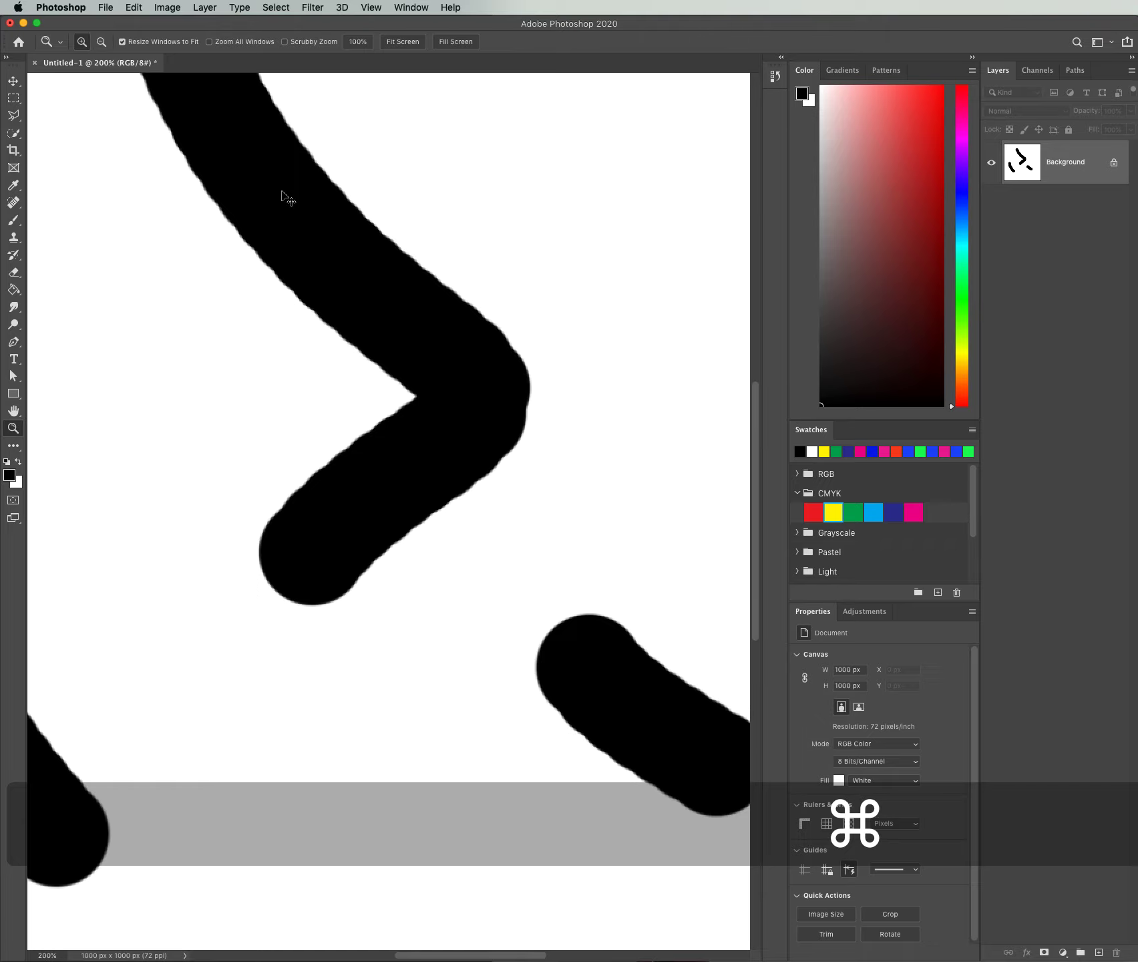
key("super+minus")
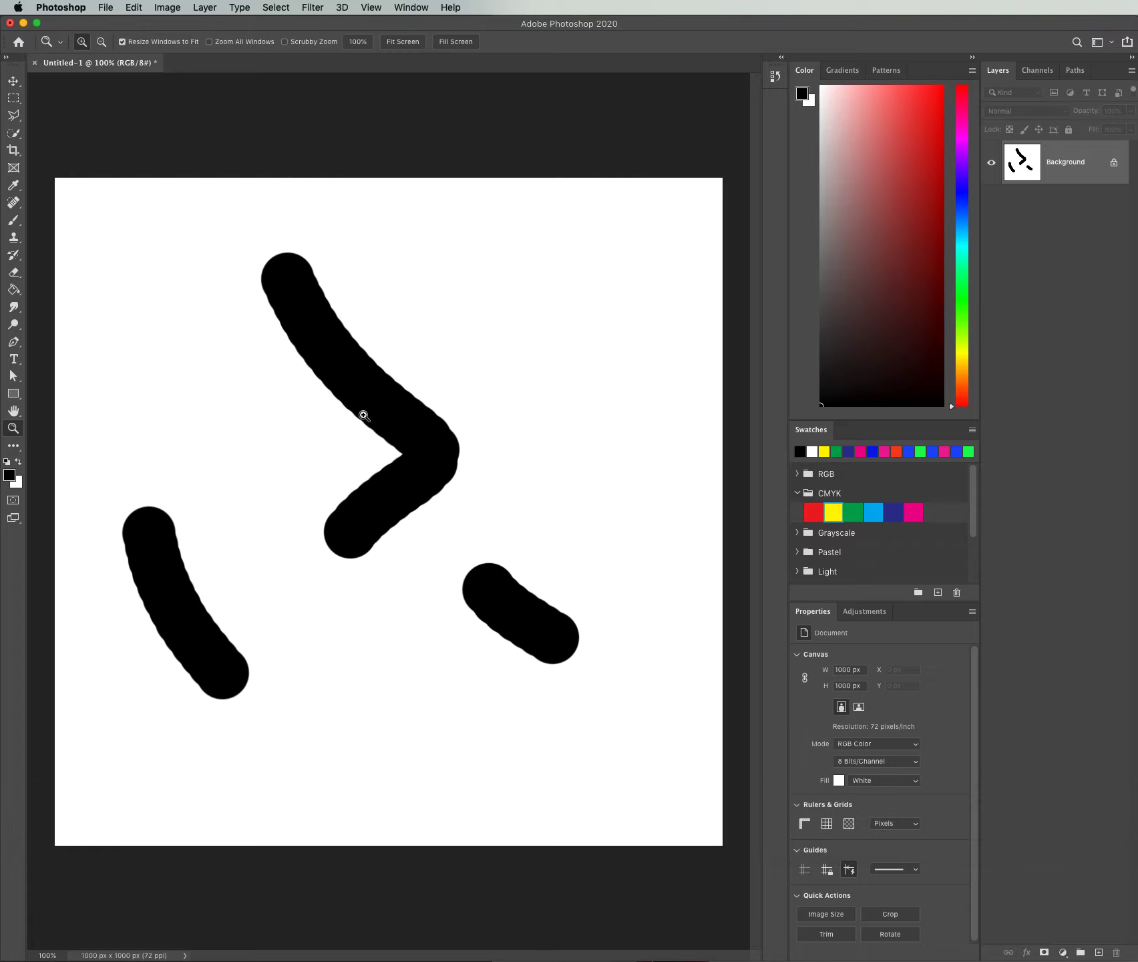
Step: Vary the zoom around the canvas centre, and magnify the lower end of the bent stroke to about 1270%
key("alt")
scroll(319, 492, "up", 3)
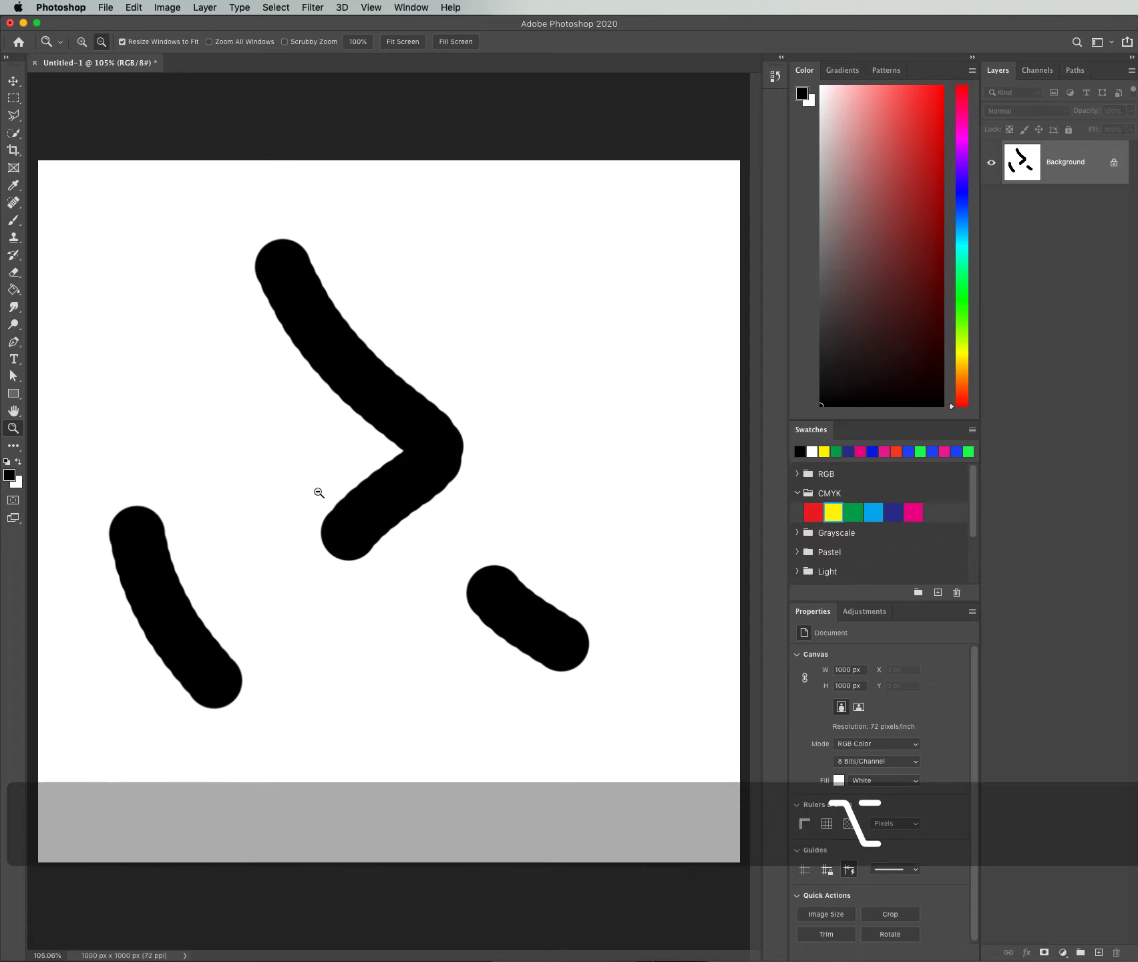
scroll(320, 492, "down", 5)
scroll(319, 492, "up", 3)
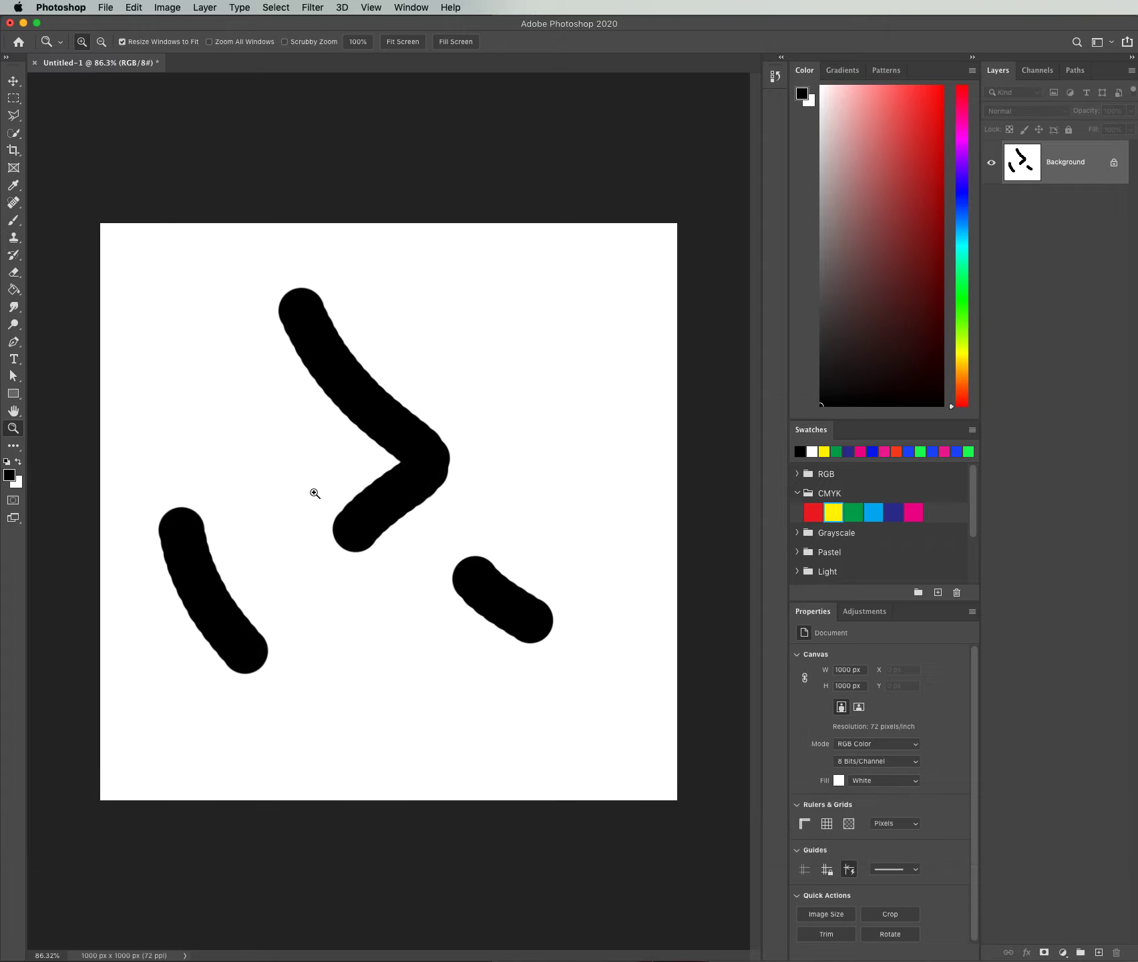
scroll(315, 493, "up", 5)
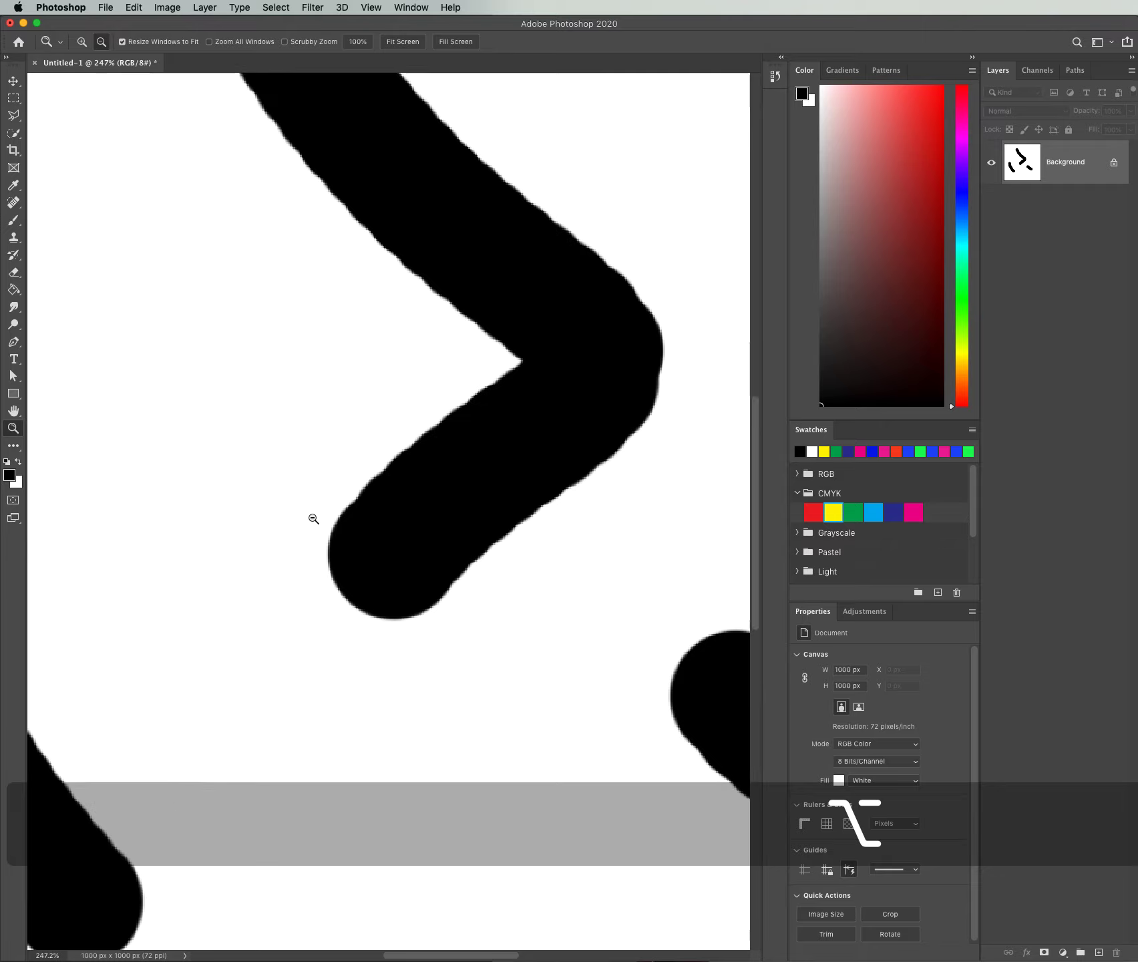
scroll(391, 526, "up", 8)
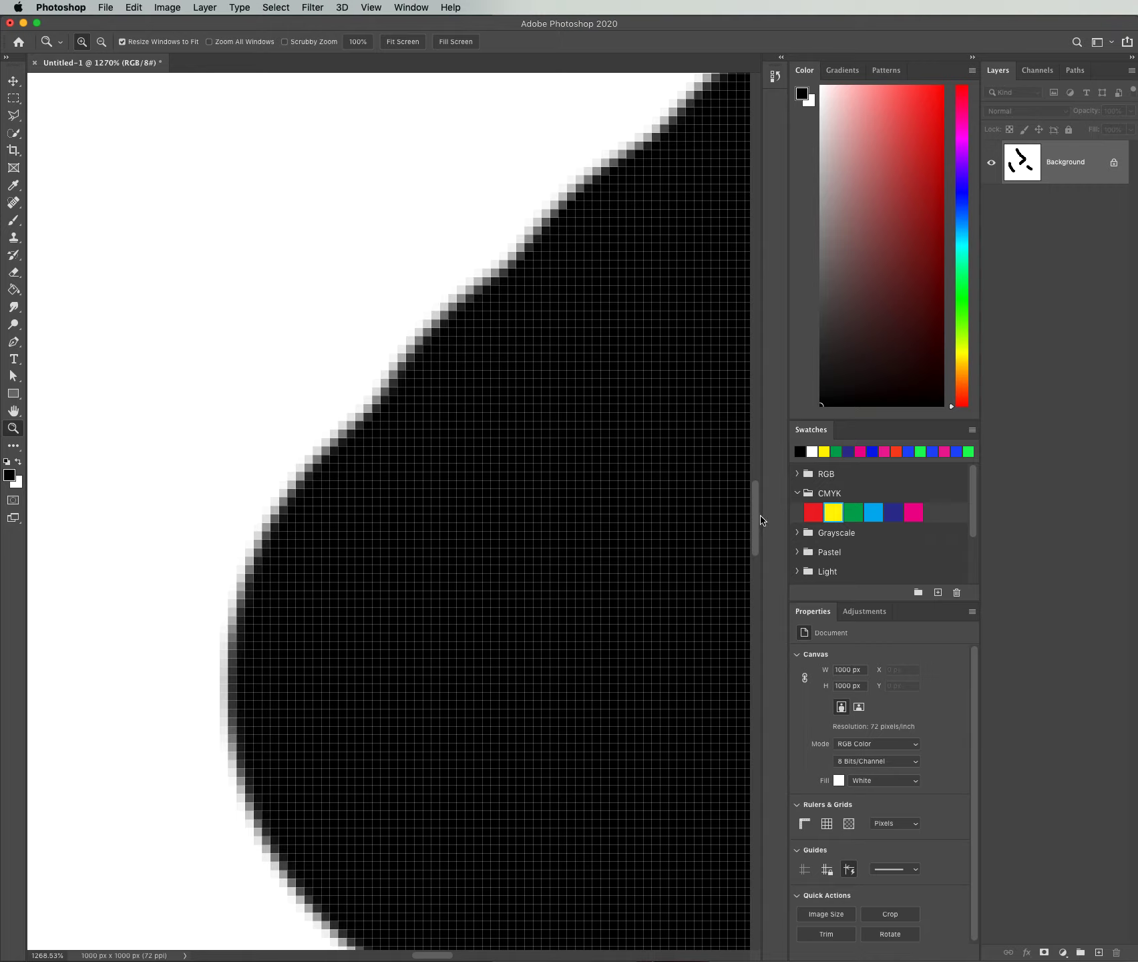
Step: Pan around the magnified lower end of the bent stroke and reduce the zoom to about 718%
mouse_move(758, 519)
left_mouse_down()
mouse_move(751, 471)
mouse_move(750, 510)
left_mouse_up()
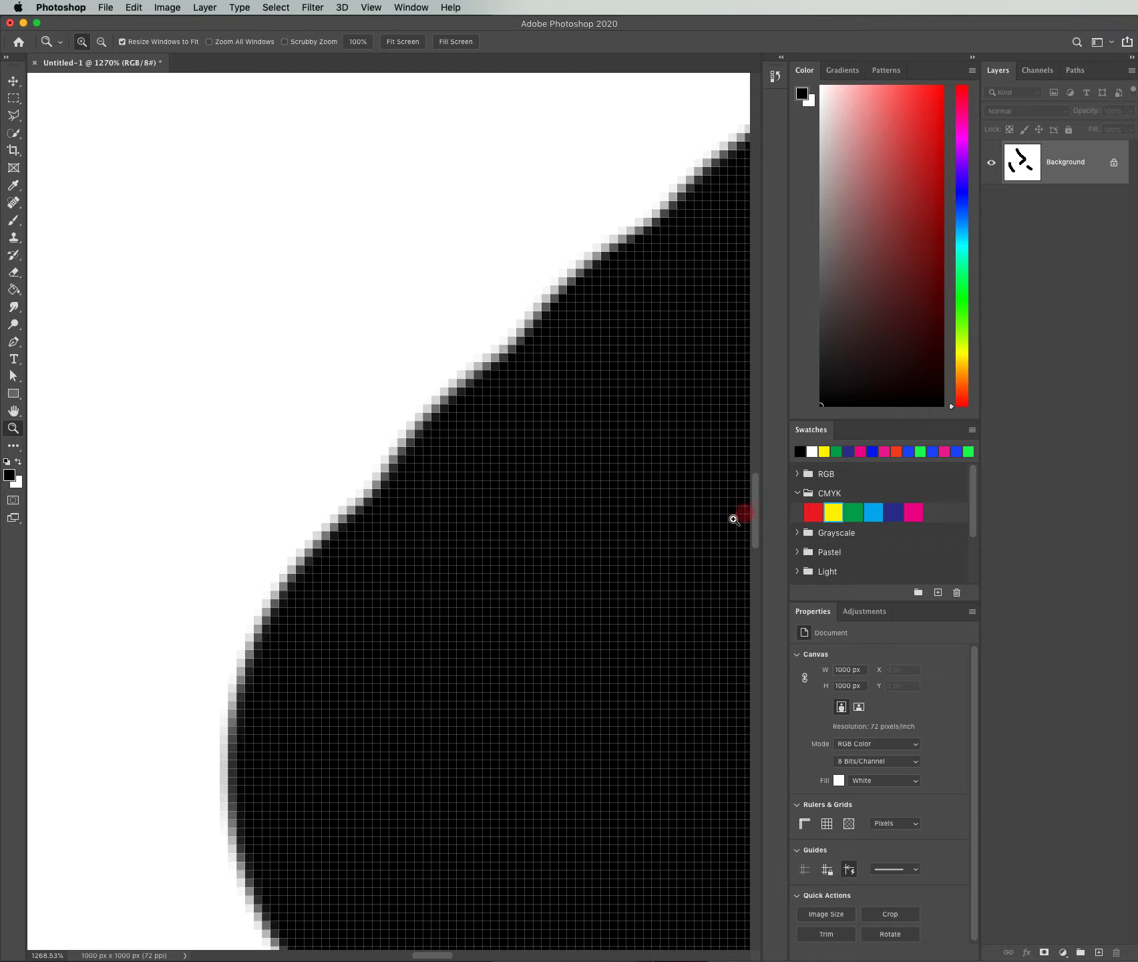
mouse_move(446, 956)
left_mouse_down()
mouse_move(432, 955)
mouse_move(473, 955)
mouse_move(445, 952)
left_mouse_up()
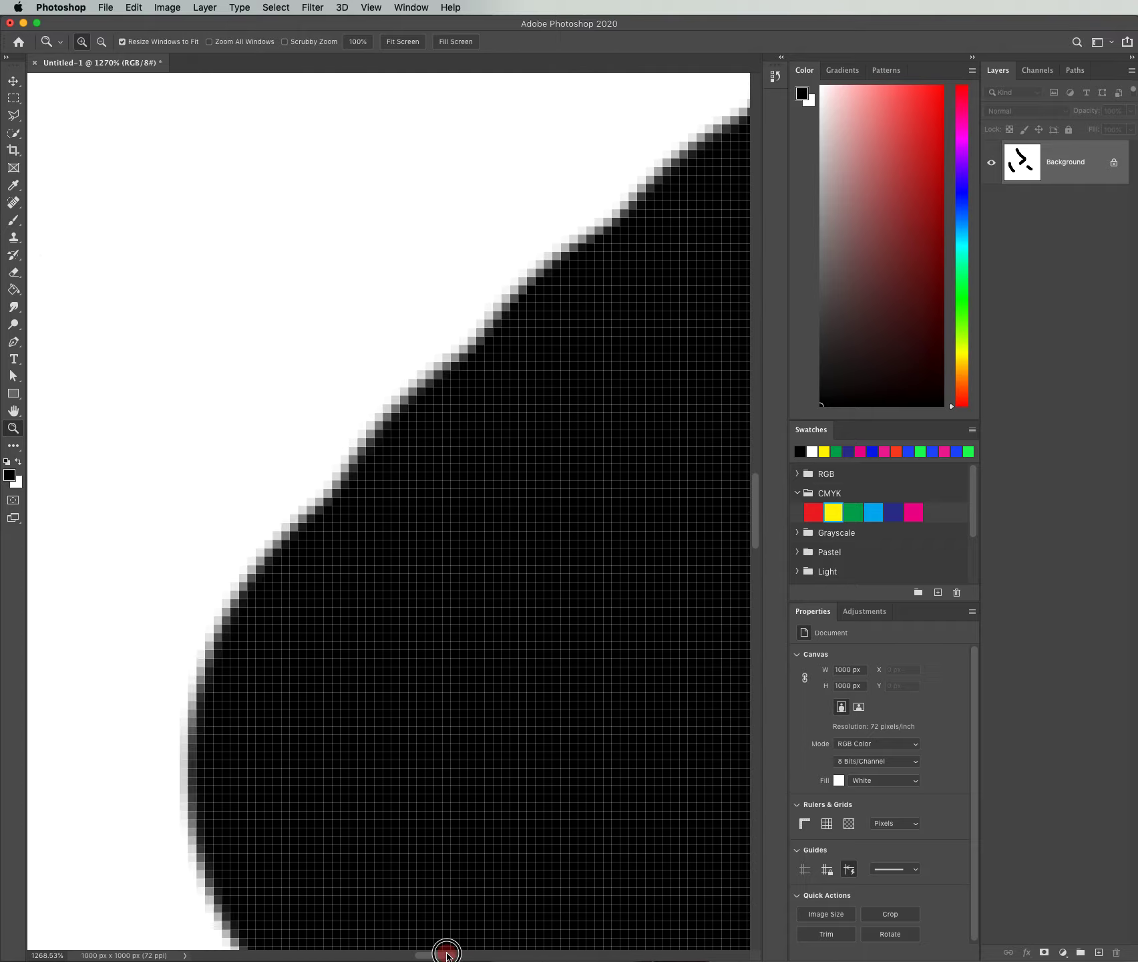
mouse_move(754, 524)
left_mouse_down()
mouse_move(752, 505)
mouse_move(754, 522)
left_mouse_up()
scroll(466, 379, "down", 10)
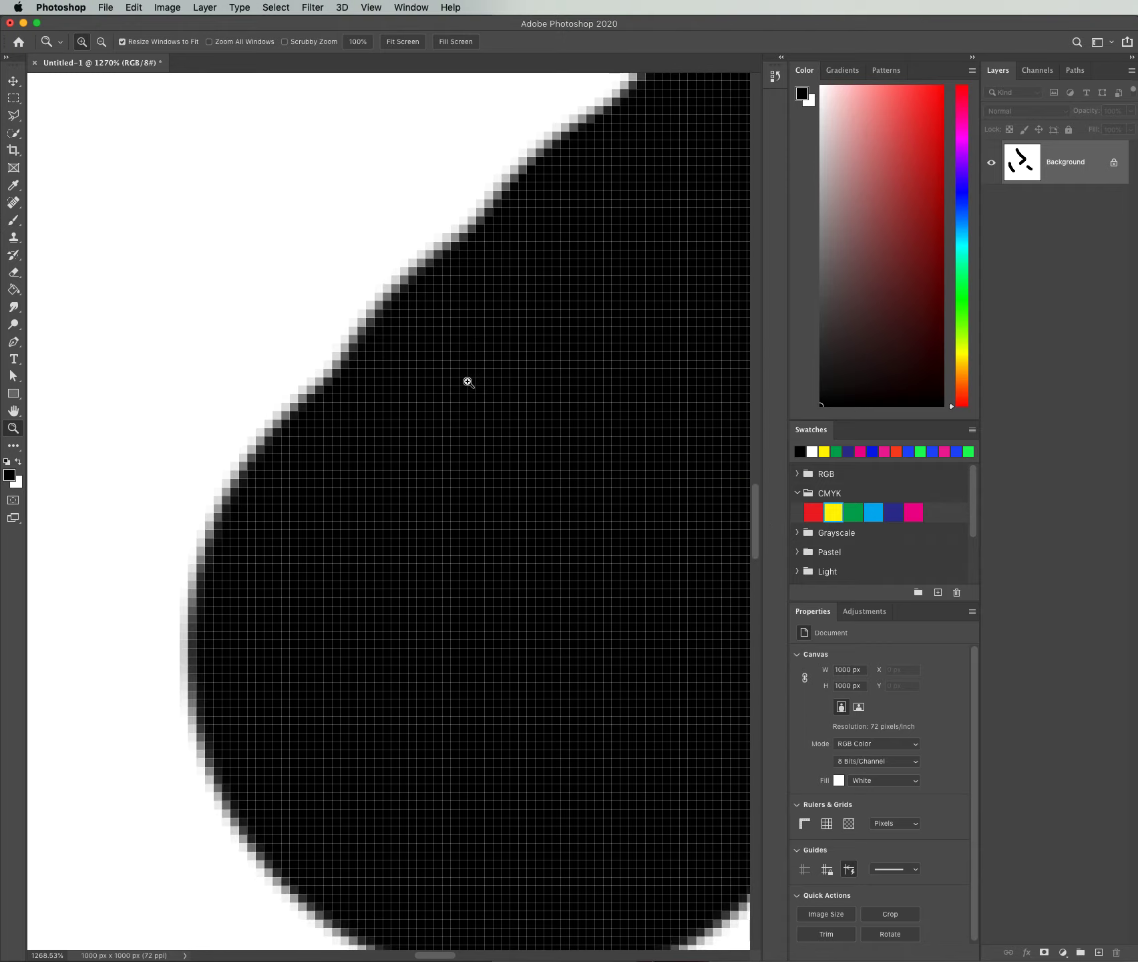
scroll(467, 381, "down", 6)
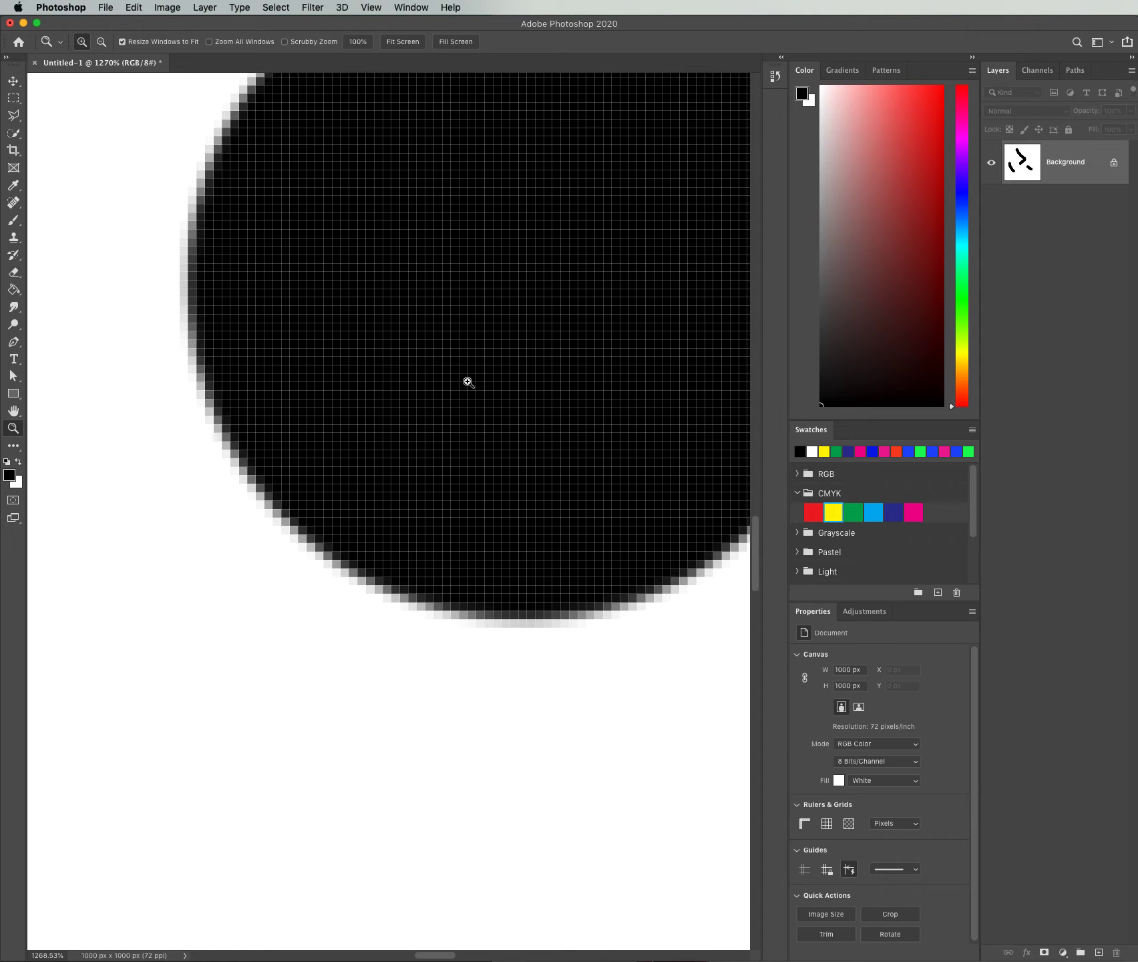
scroll(467, 380, "up", 4)
scroll(466, 380, "down", 5)
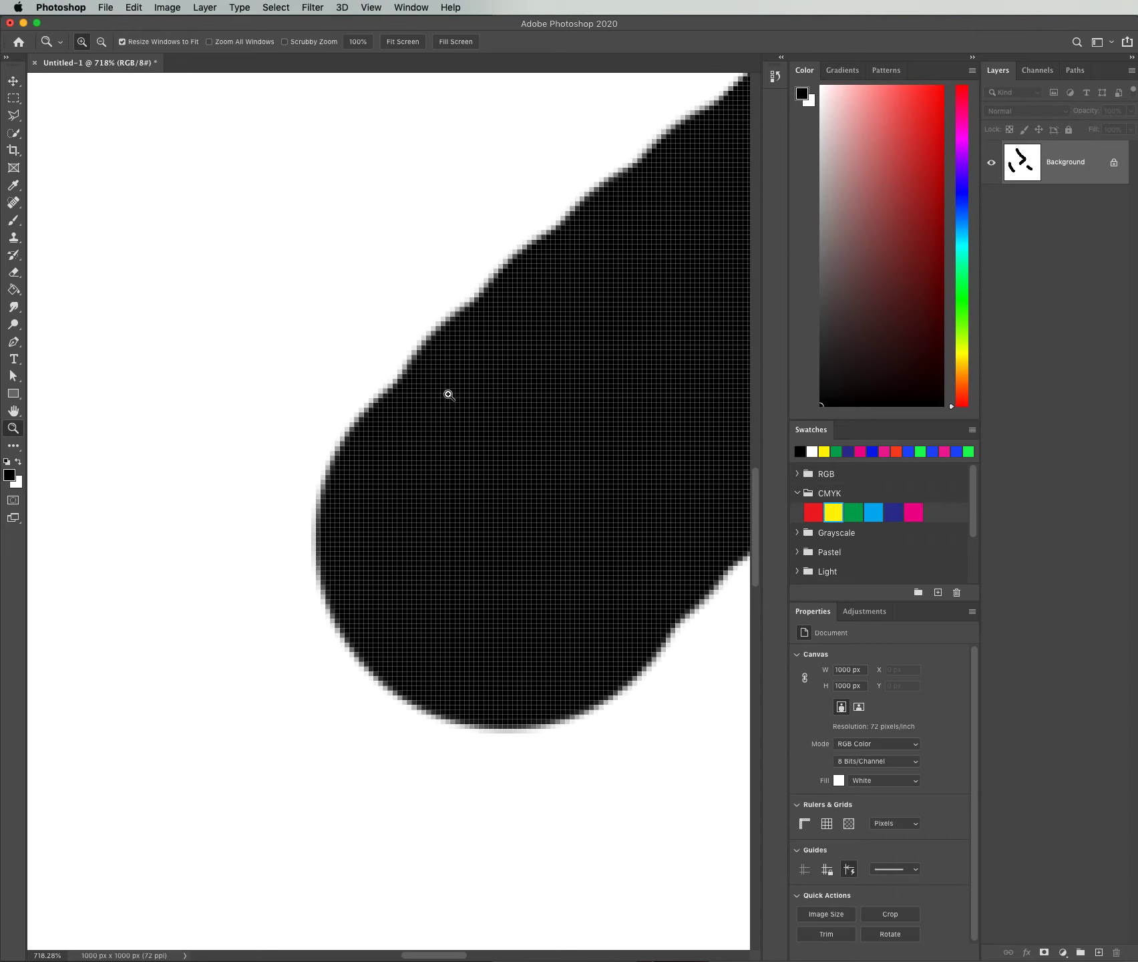
Step: Pan around the magnified lower end of the bent stroke with the Hand tool
left_click(15, 413)
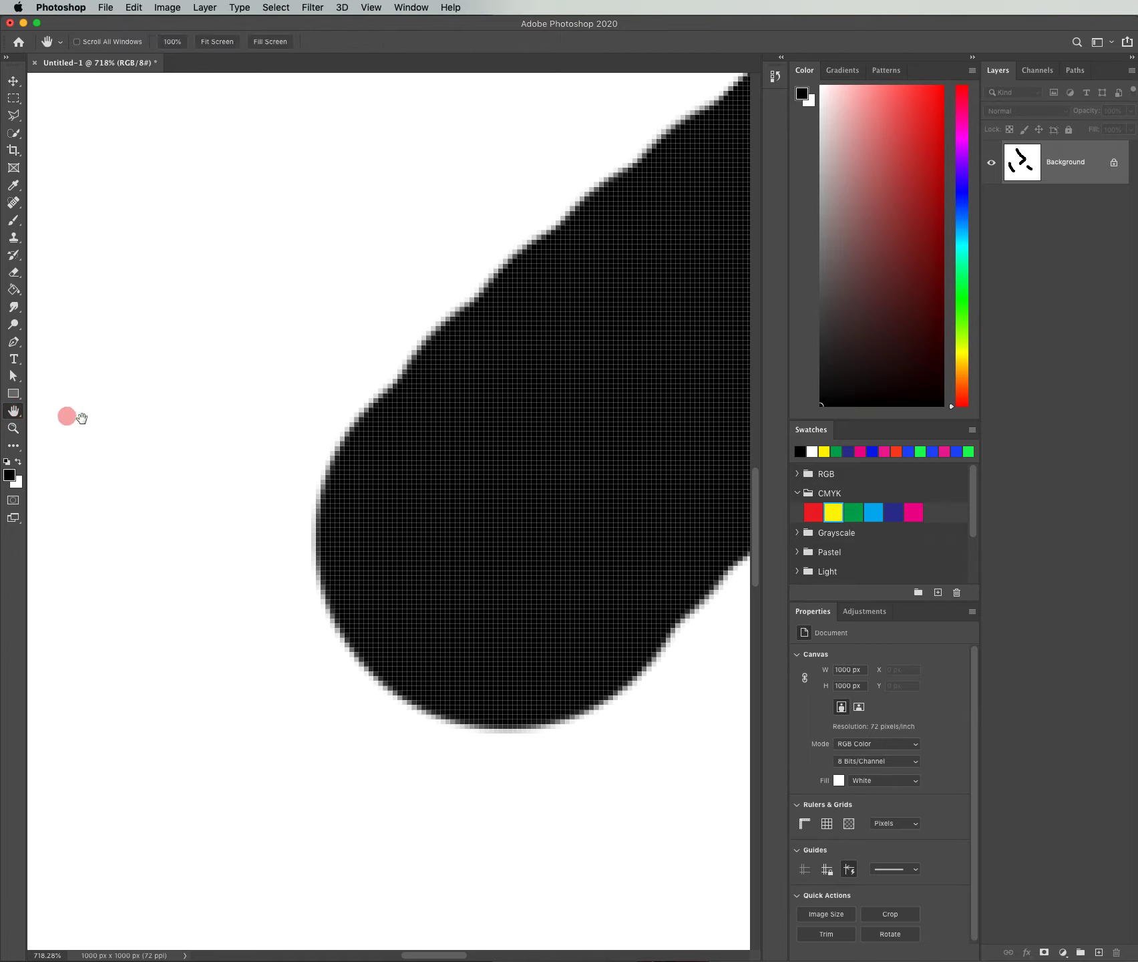
mouse_move(565, 473)
left_mouse_down()
mouse_move(554, 452)
mouse_move(464, 436)
mouse_move(589, 549)
mouse_move(501, 496)
left_mouse_up()
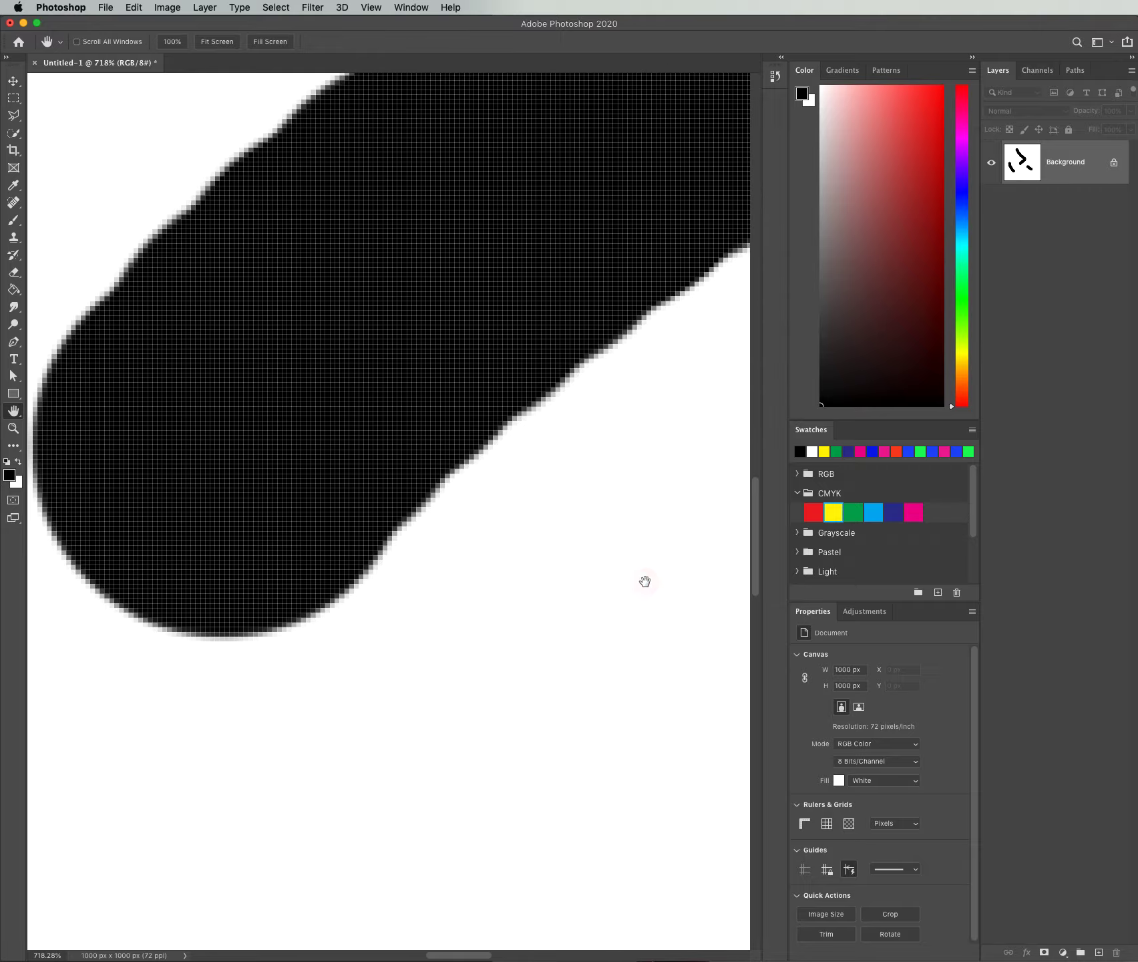
left_click_drag(645, 582, 517, 482)
left_click_drag(343, 488, 524, 538)
left_click_drag(391, 629, 503, 541)
left_click_drag(428, 599, 486, 561)
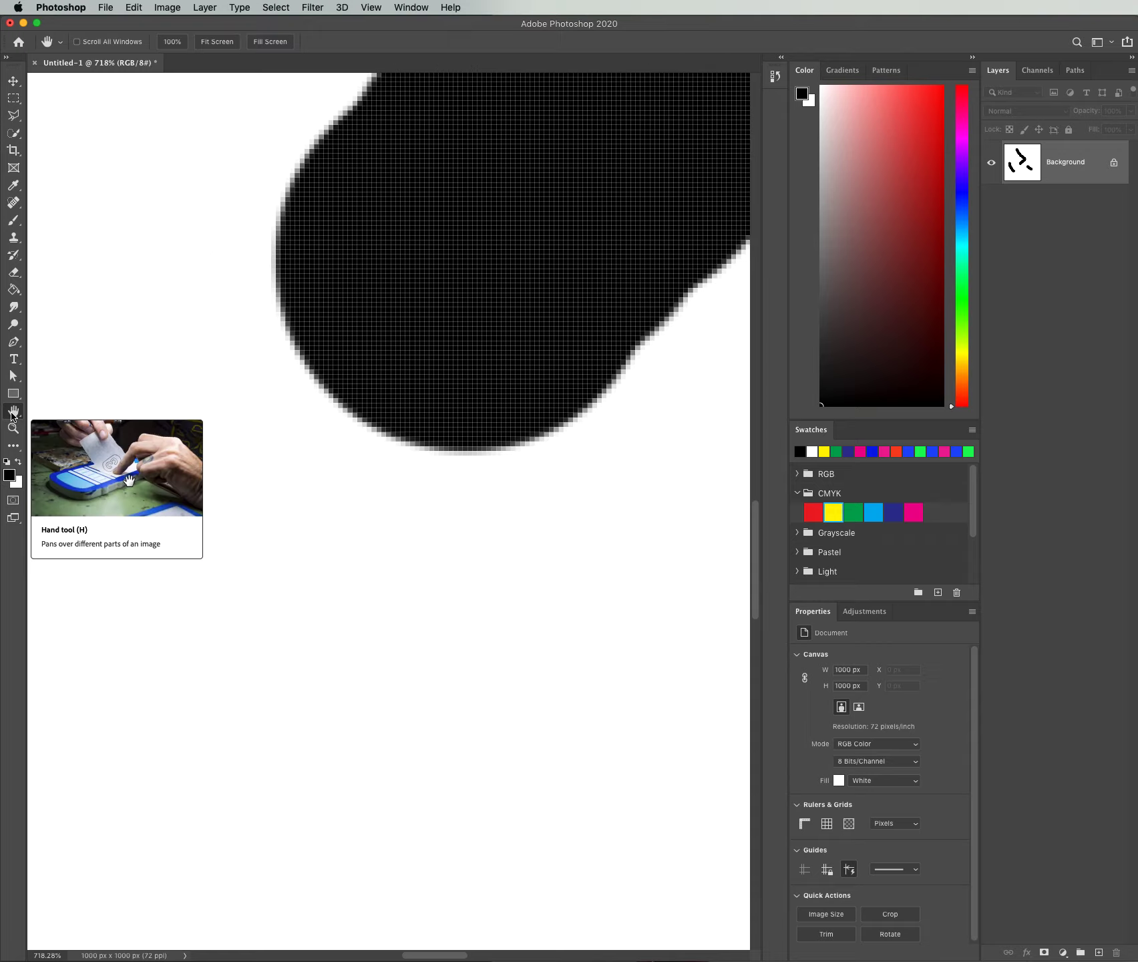
Step: Activate the Brush tool and pan around the stroke's lower end with the temporary Hand tool, without leaving the brush
left_click(15, 227)
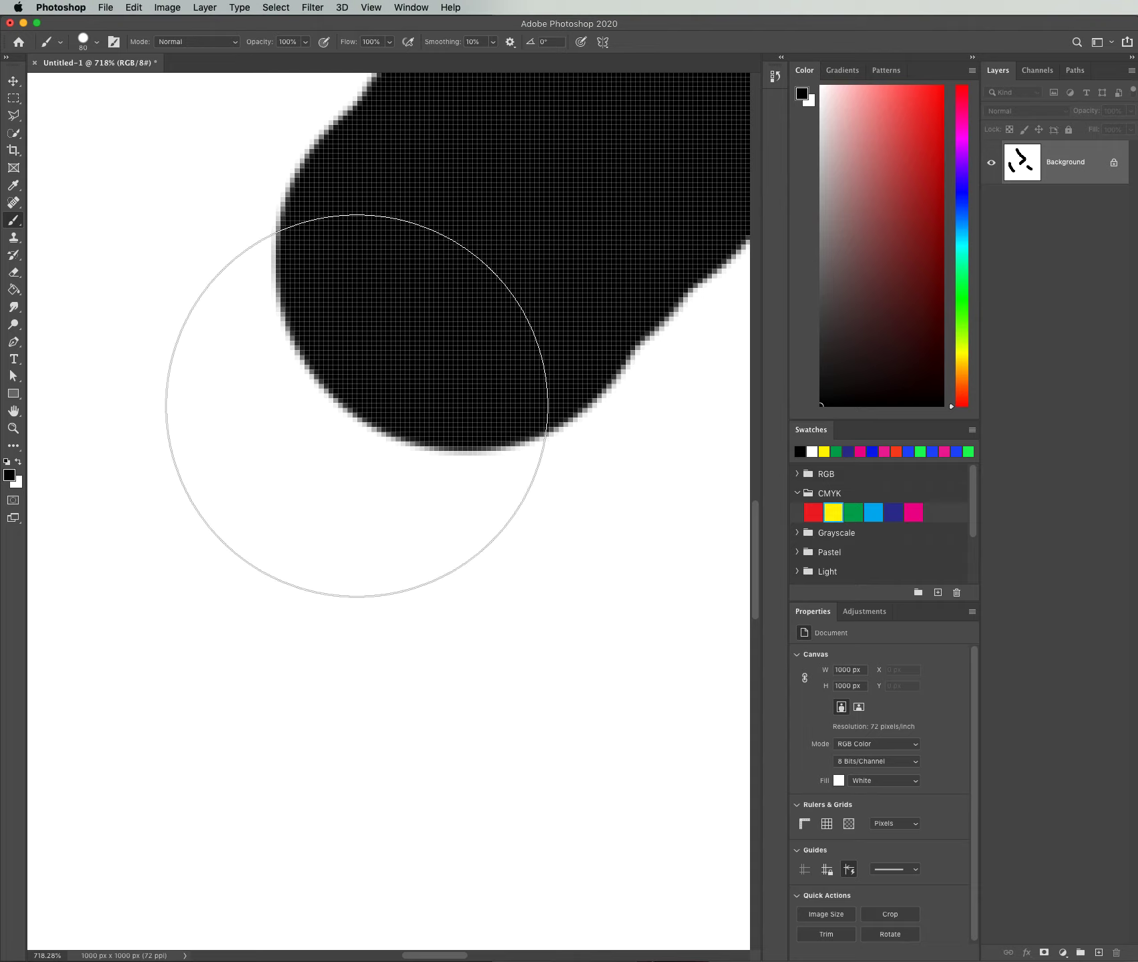
key("space")
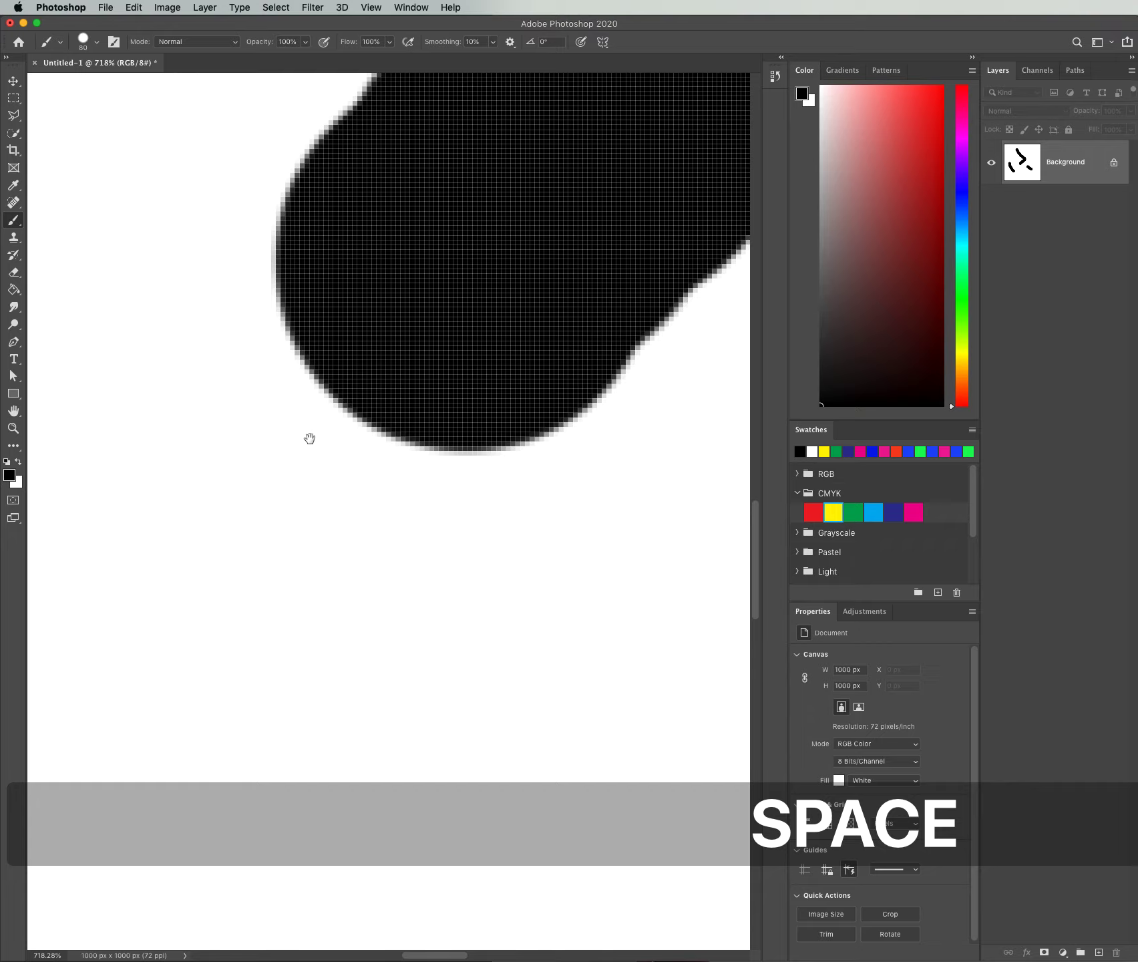
mouse_move(328, 447)
left_mouse_down()
mouse_move(335, 399)
mouse_move(418, 489)
mouse_move(320, 409)
mouse_move(394, 449)
mouse_move(348, 412)
mouse_move(358, 417)
left_mouse_up()
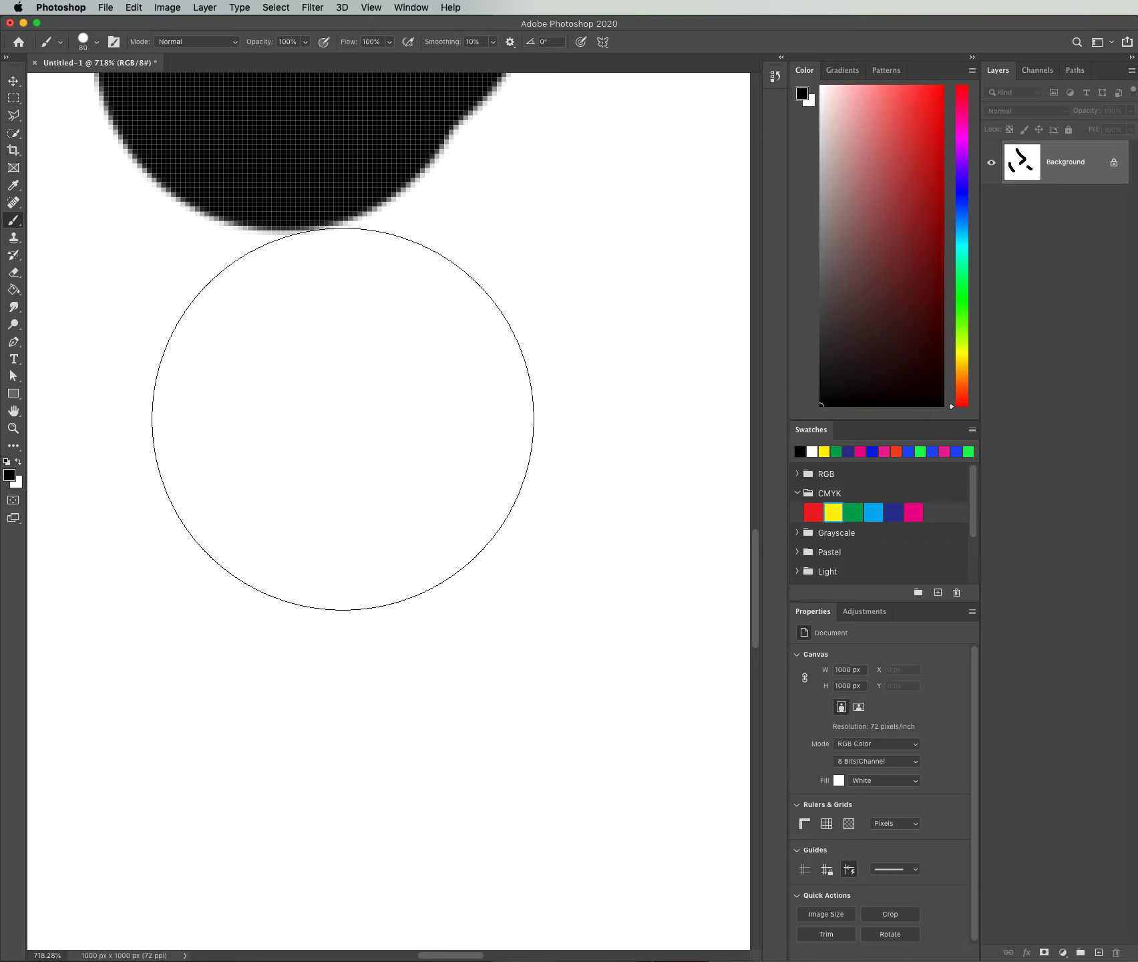
key("space")
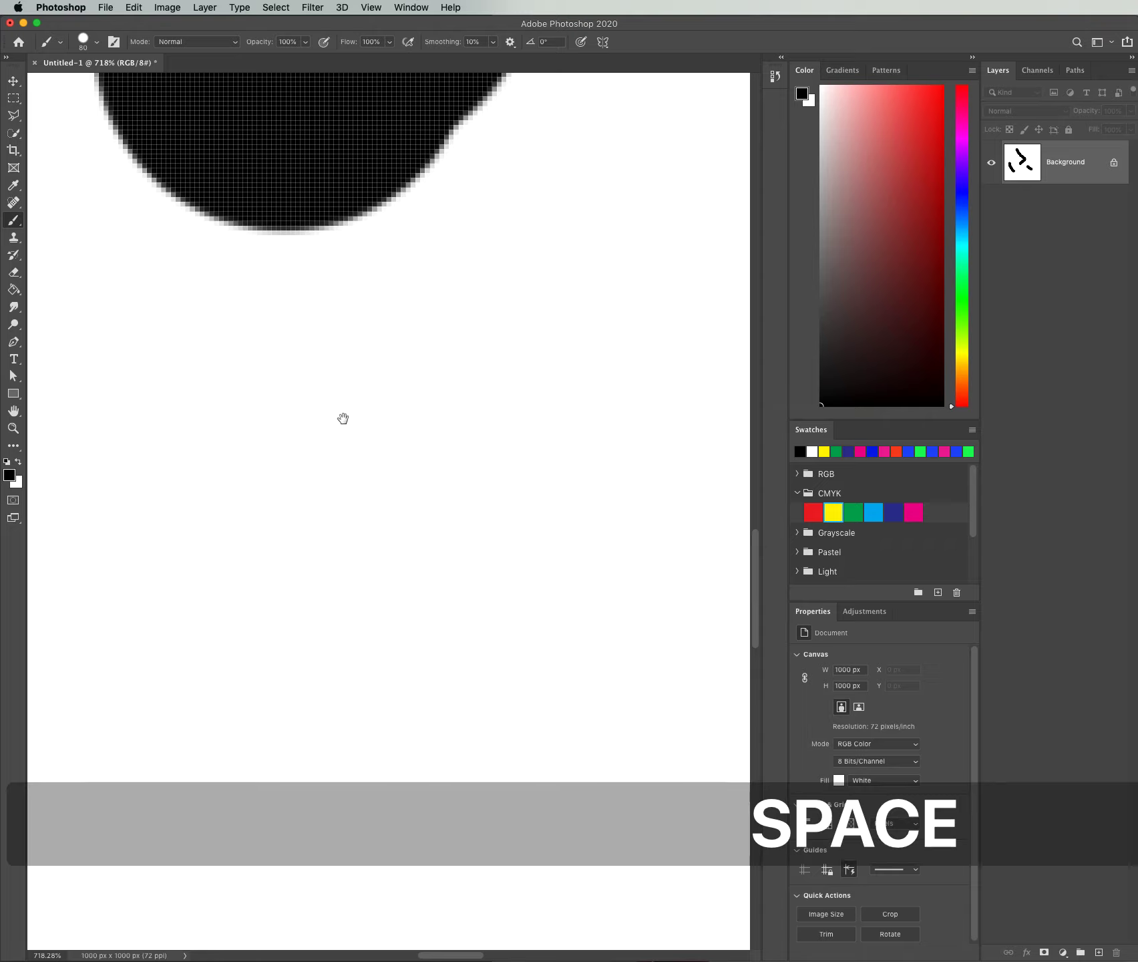
mouse_move(399, 487)
left_mouse_down()
mouse_move(348, 401)
mouse_move(368, 426)
mouse_move(302, 396)
mouse_move(398, 528)
left_mouse_up()
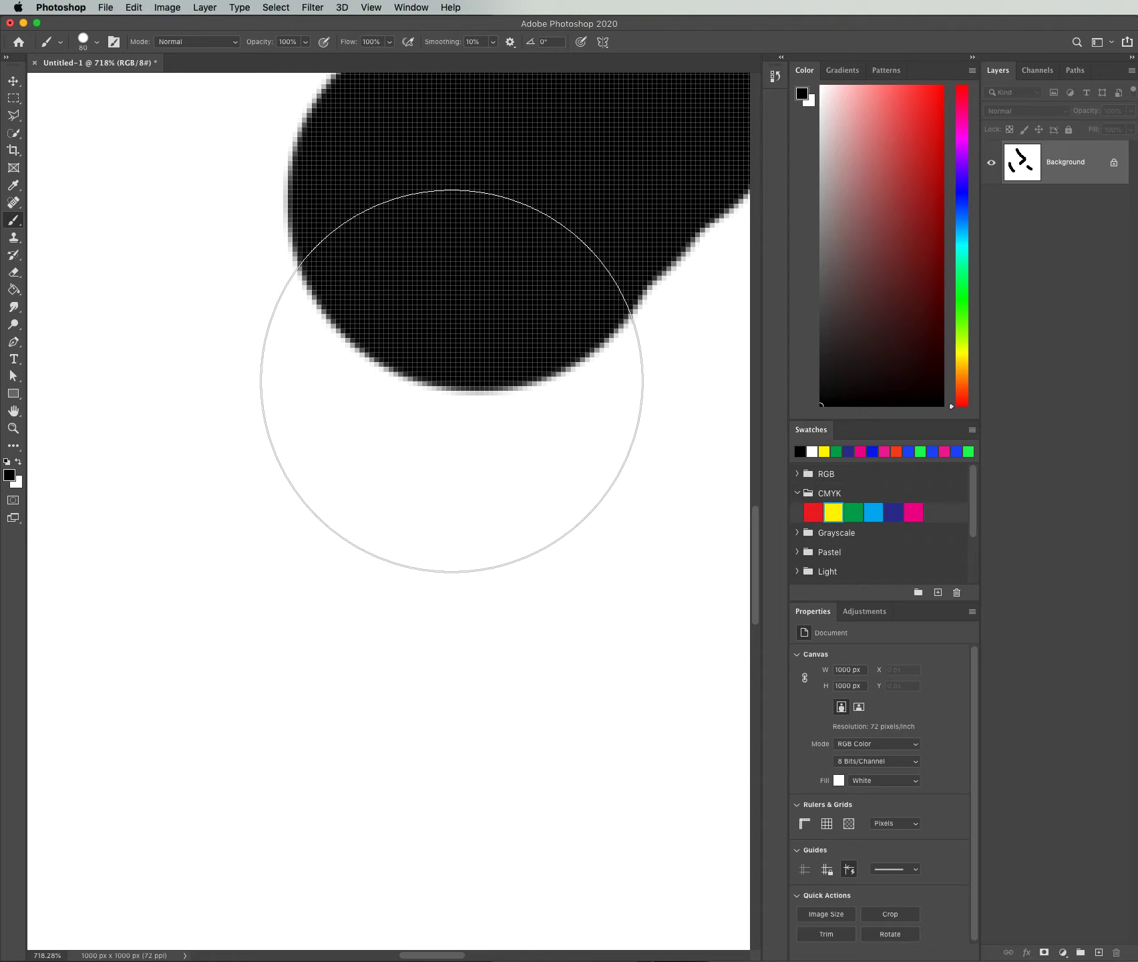
Step: Fit the whole canvas on screen, and set the view to 100%
left_click(371, 7)
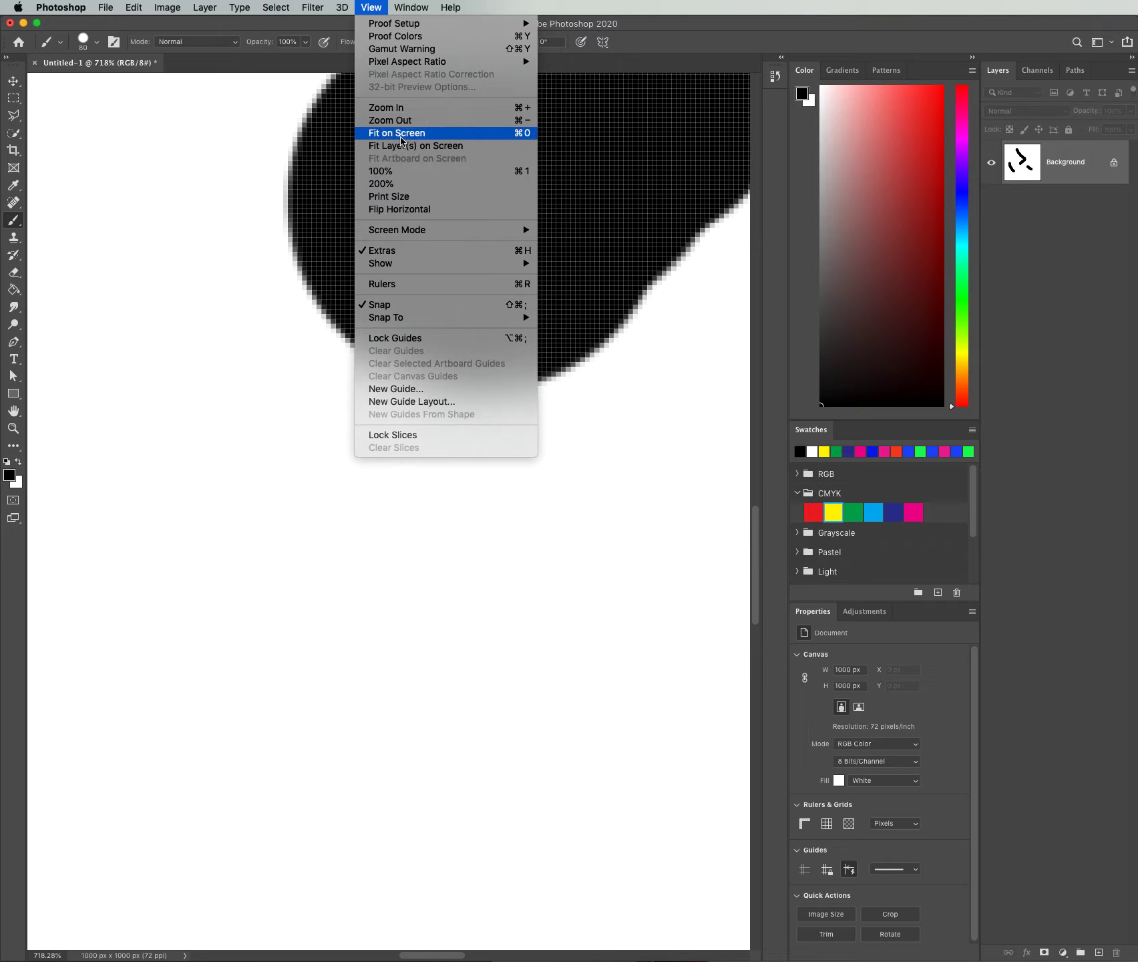
left_click(401, 137)
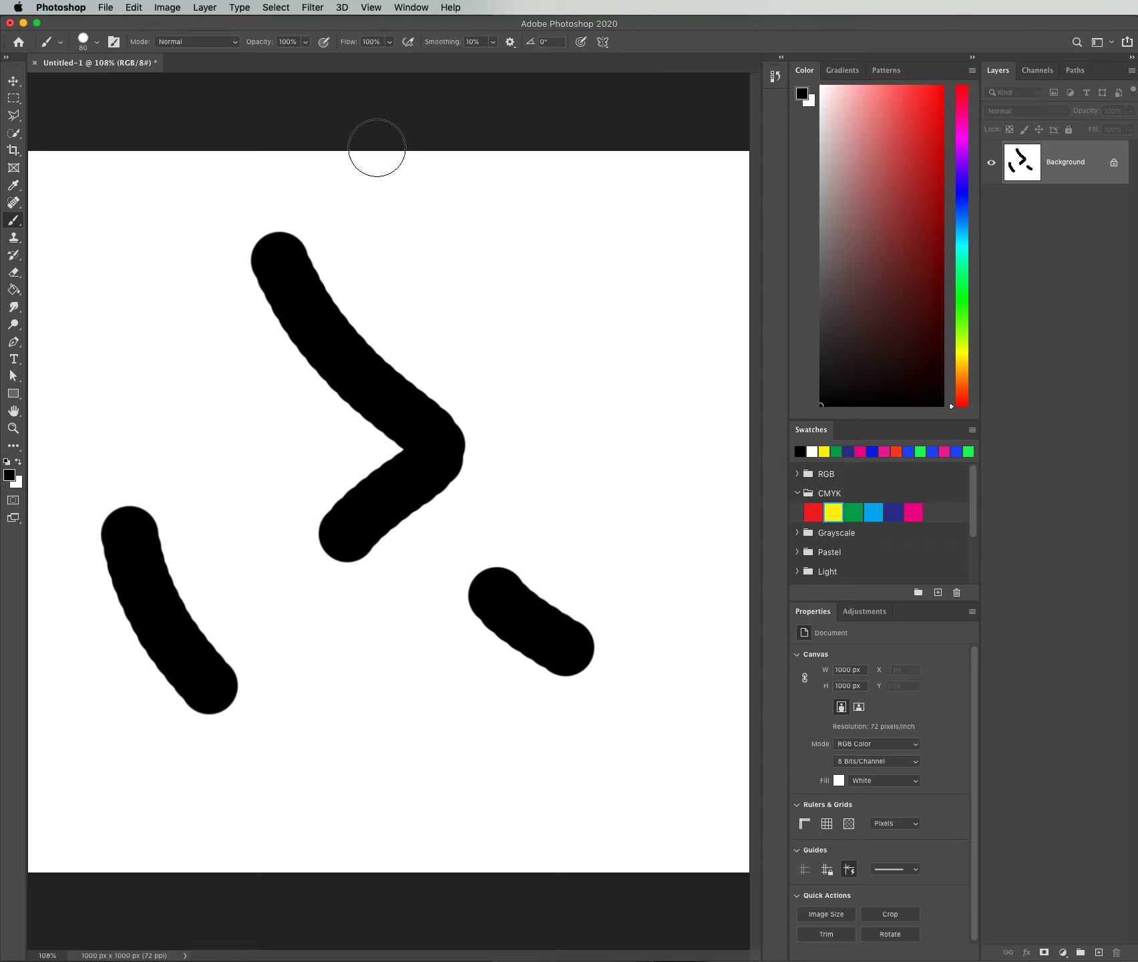
left_click(378, 8)
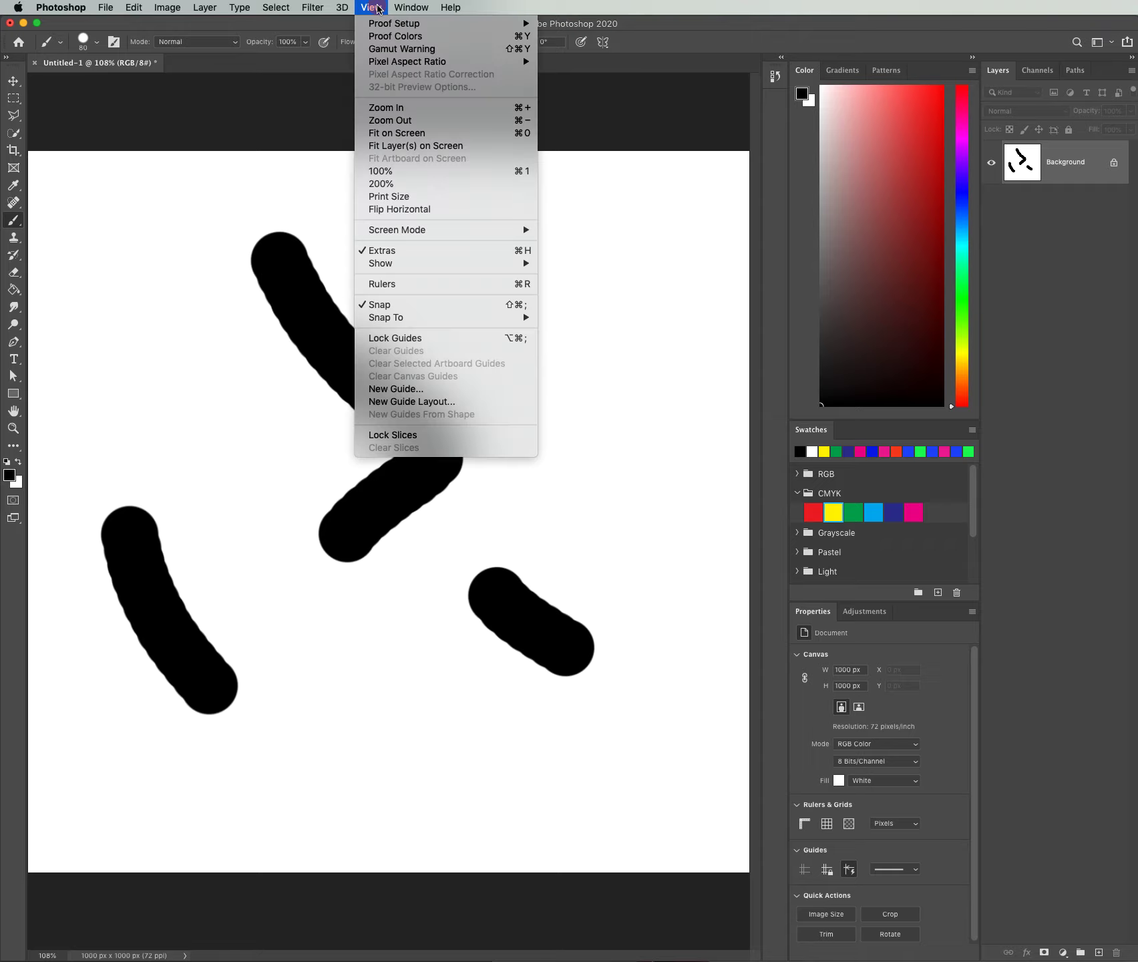
left_click(383, 174)
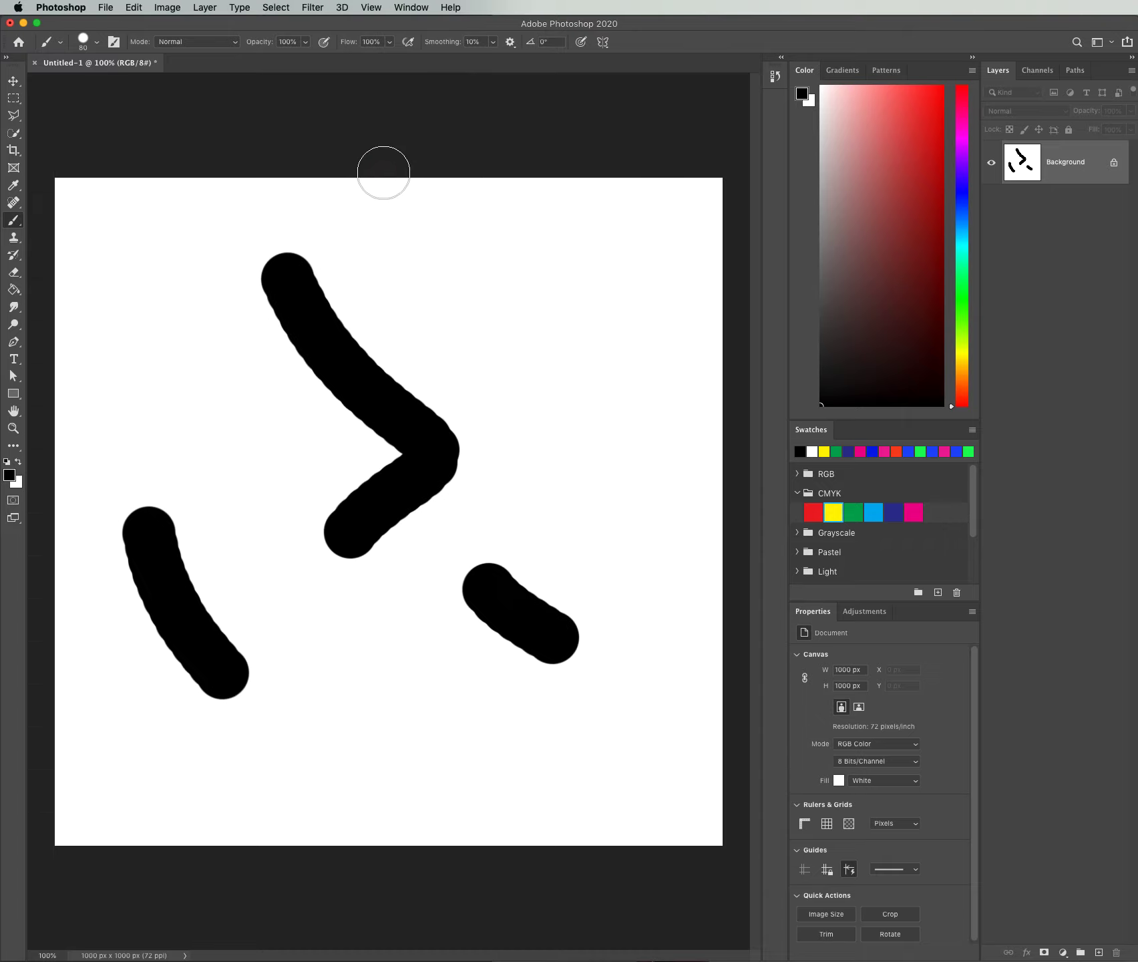